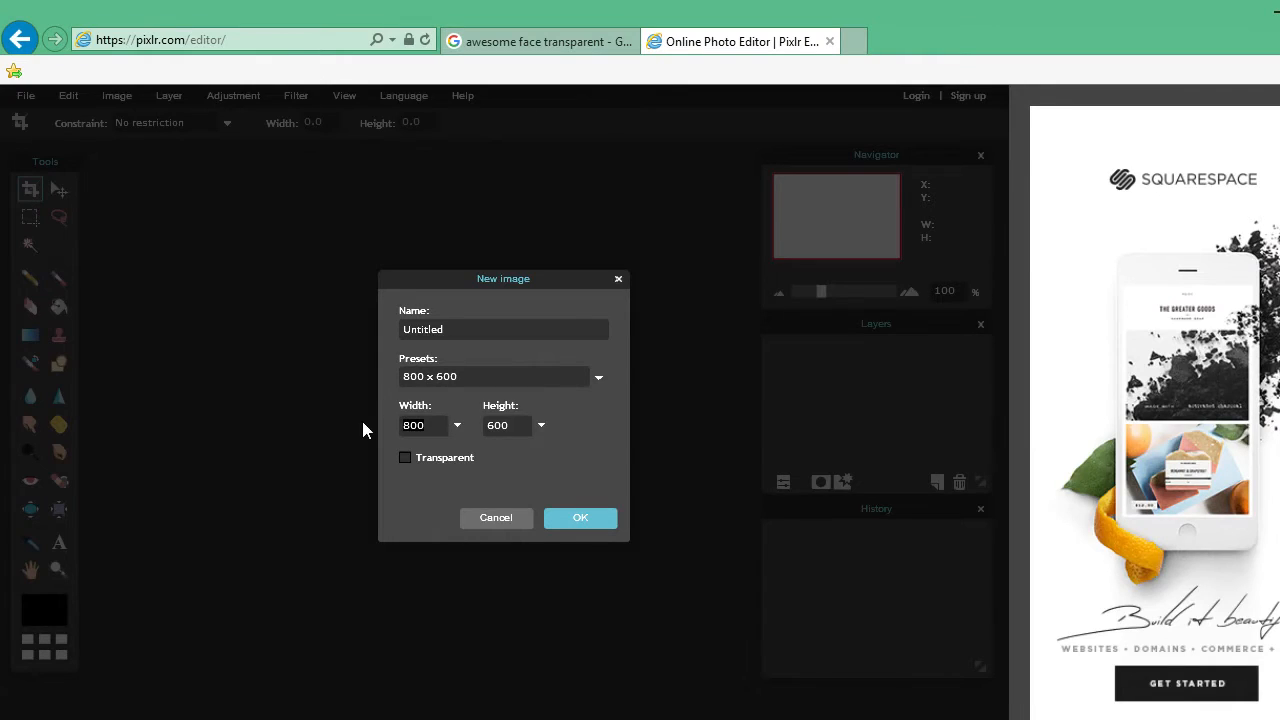
# - Create a new transparent image 1280 pixels wide and 720 pixels high
pyautogui.press('BackSpace')
pyautogui.write('1280')
pyautogui.press('Tab')
pyautogui.press('BackSpace')
pyautogui.write('720')
pyautogui.press('Return')
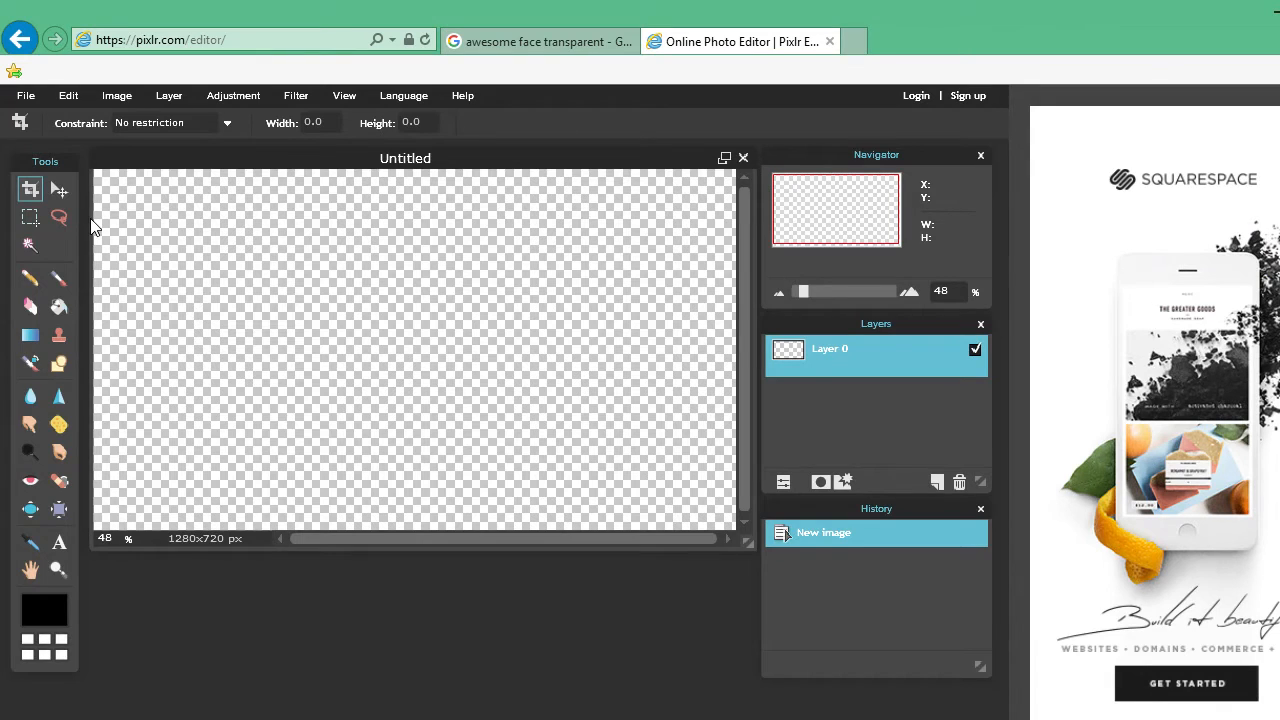
# - Replace the awesome face query in Google Images with a search for "grunge background"
pyautogui.click(557, 45)
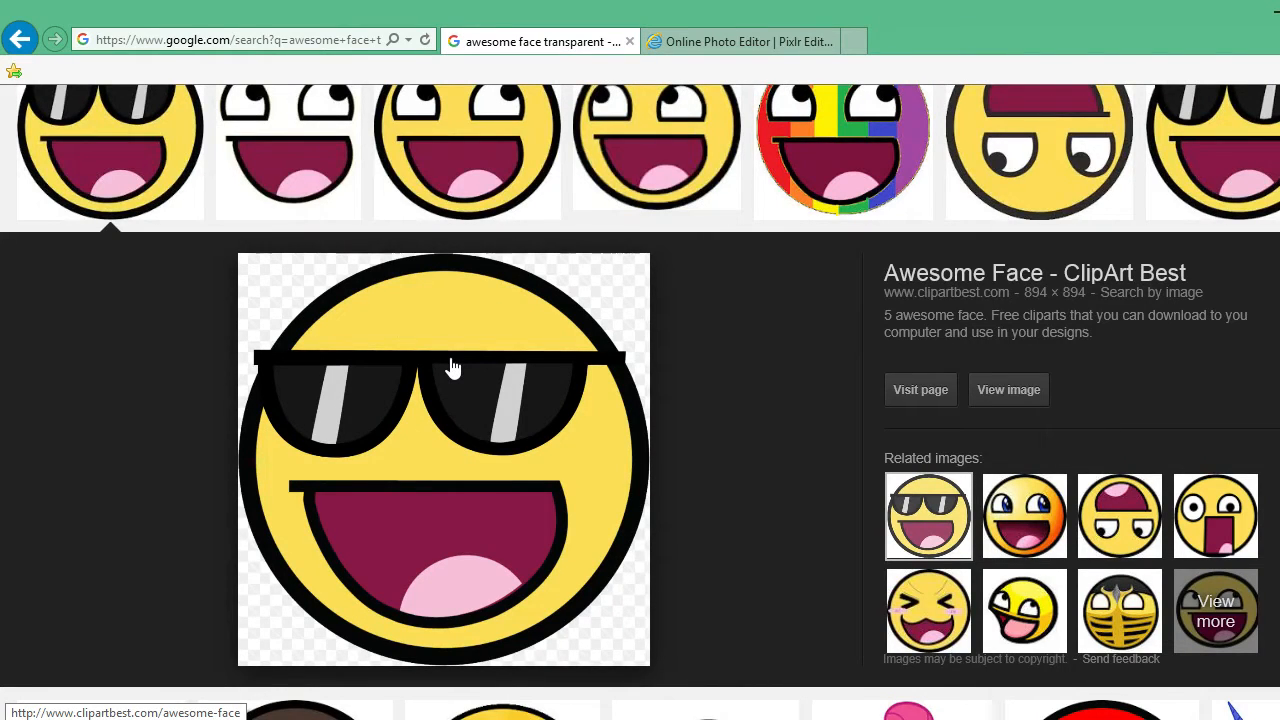
pyautogui.scroll(2, 449, 366)
pyautogui.moveTo(403, 118); pyautogui.dragTo(25, 130)
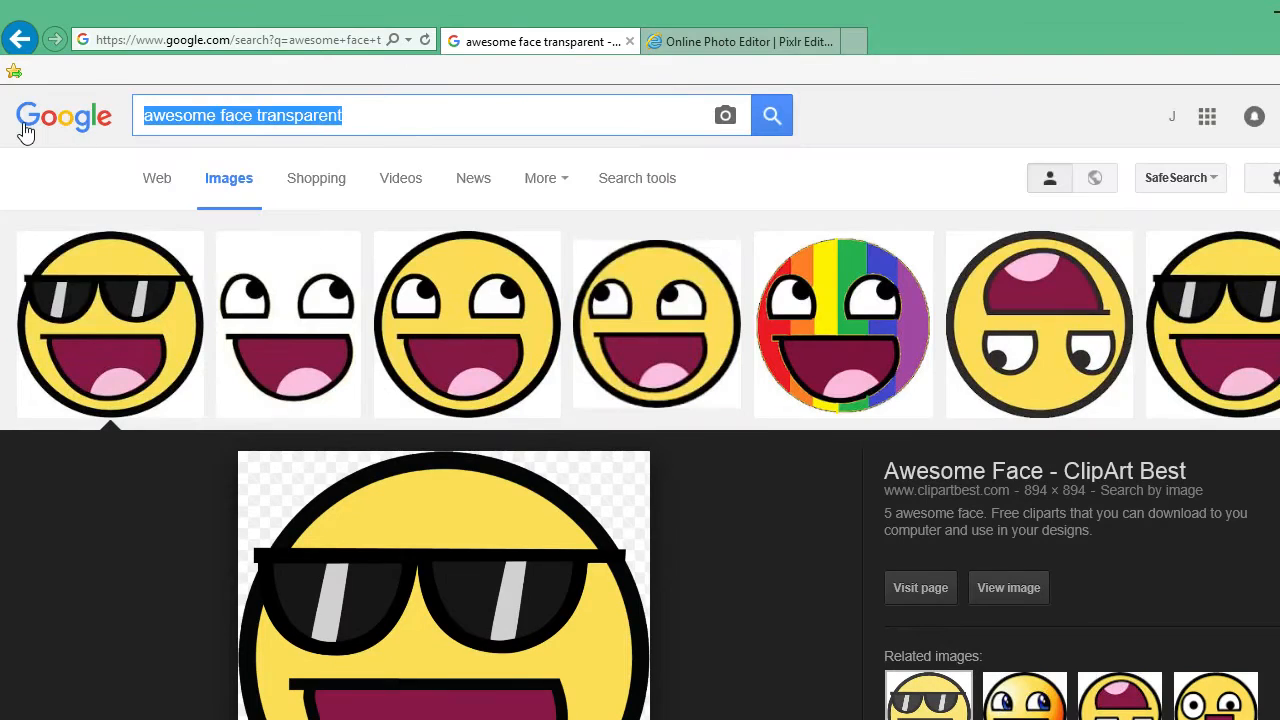
pyautogui.press('BackSpace')
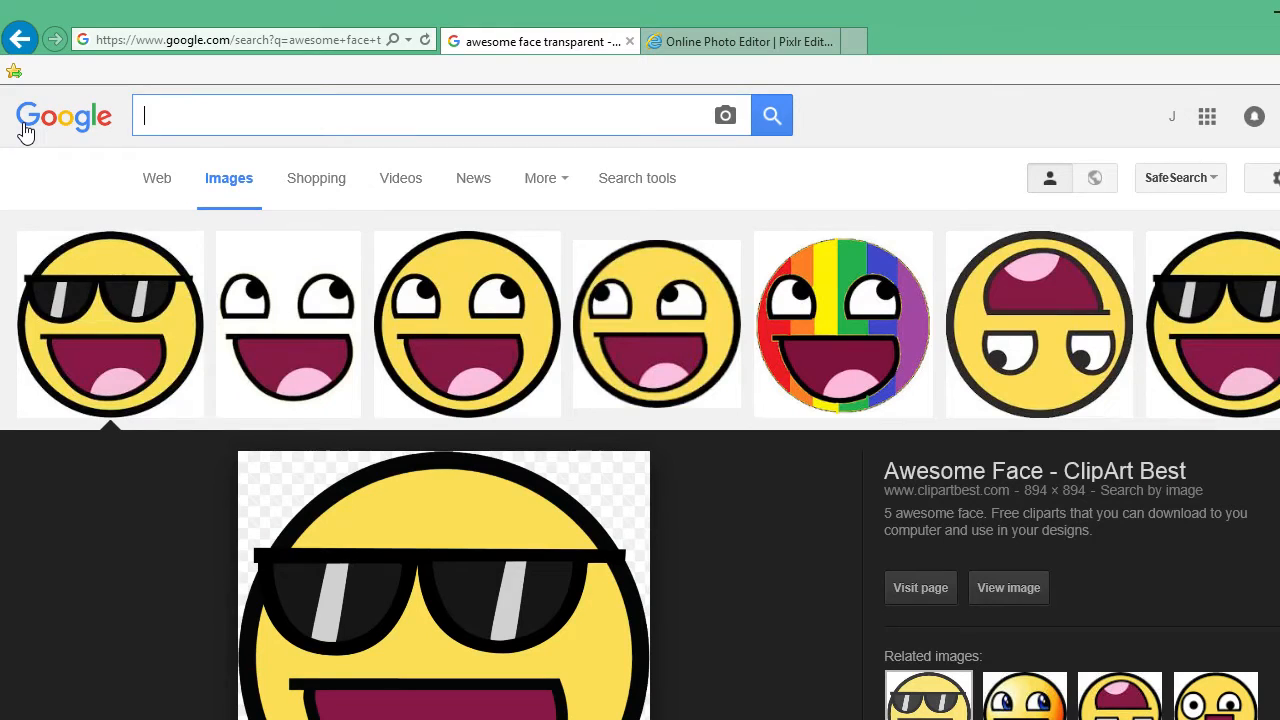
pyautogui.write('grunge ')
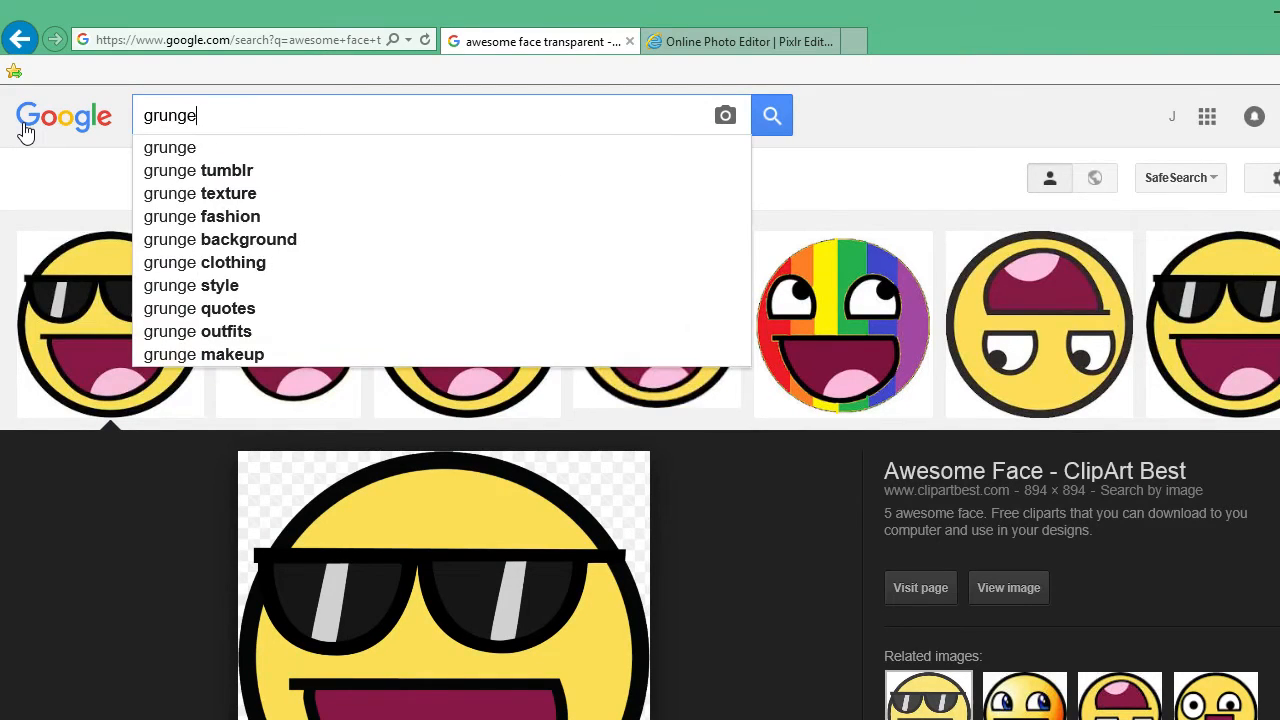
pyautogui.write('ba')
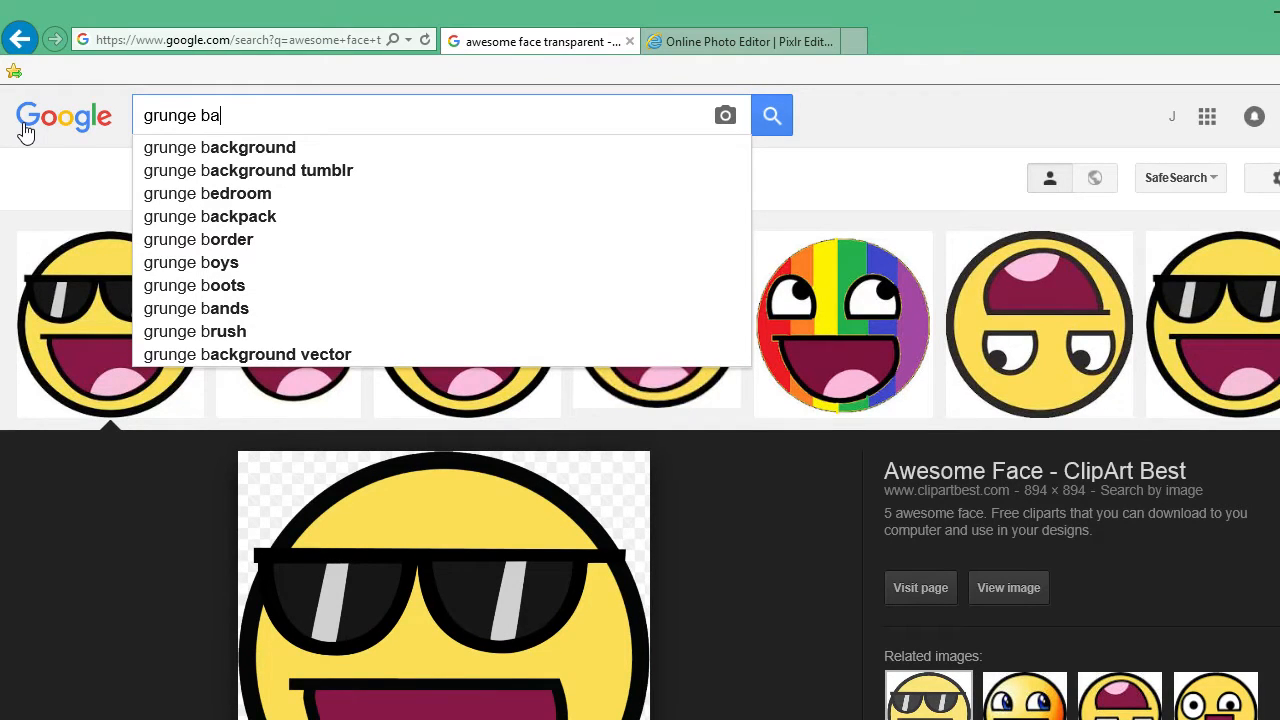
pyautogui.click(219, 147)
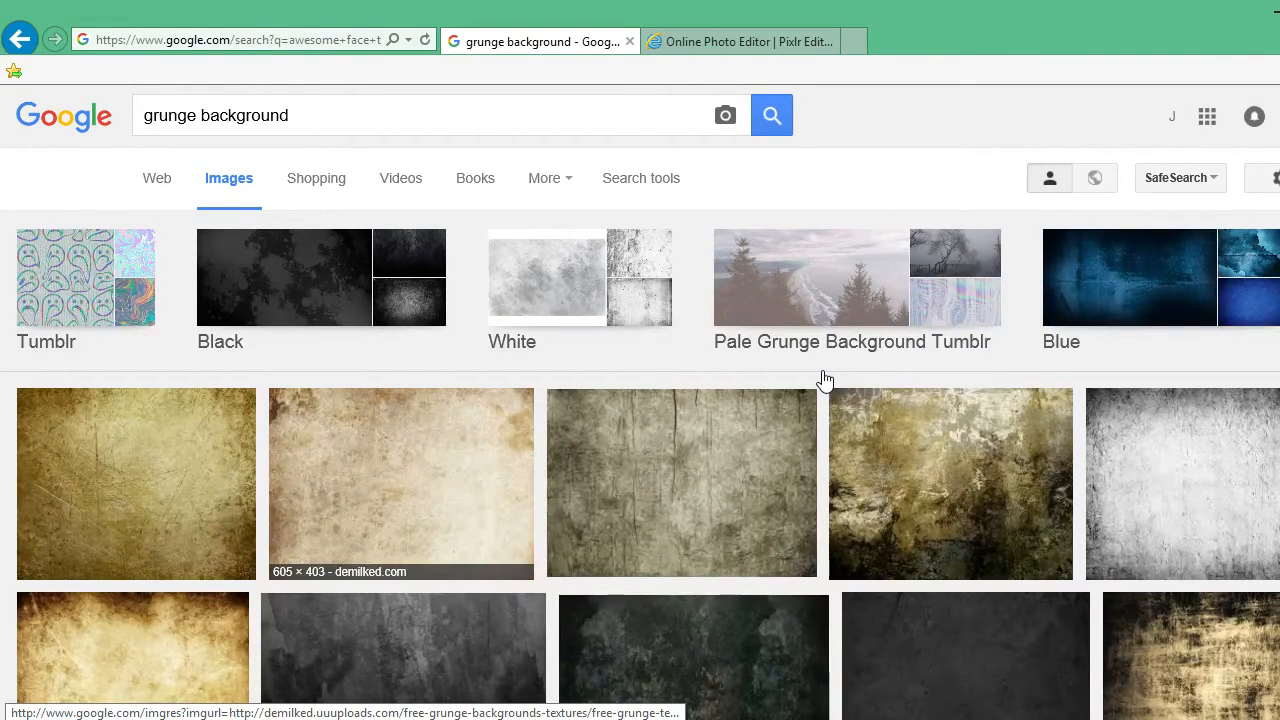
# - Save the teal dotted grunge picture as JPEG imagesEK43DBKR in Pictures and return to the Pixlr editor
pyautogui.scroll(-5, 824, 380)
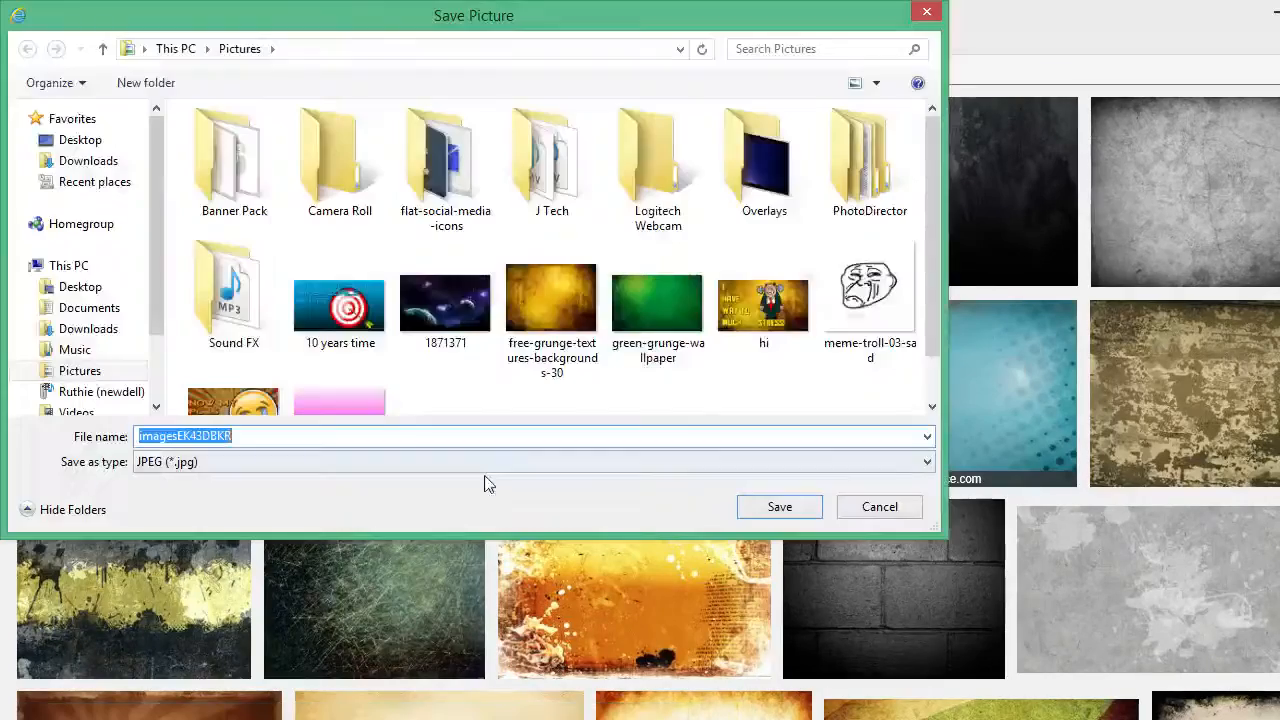
pyautogui.click(779, 507)
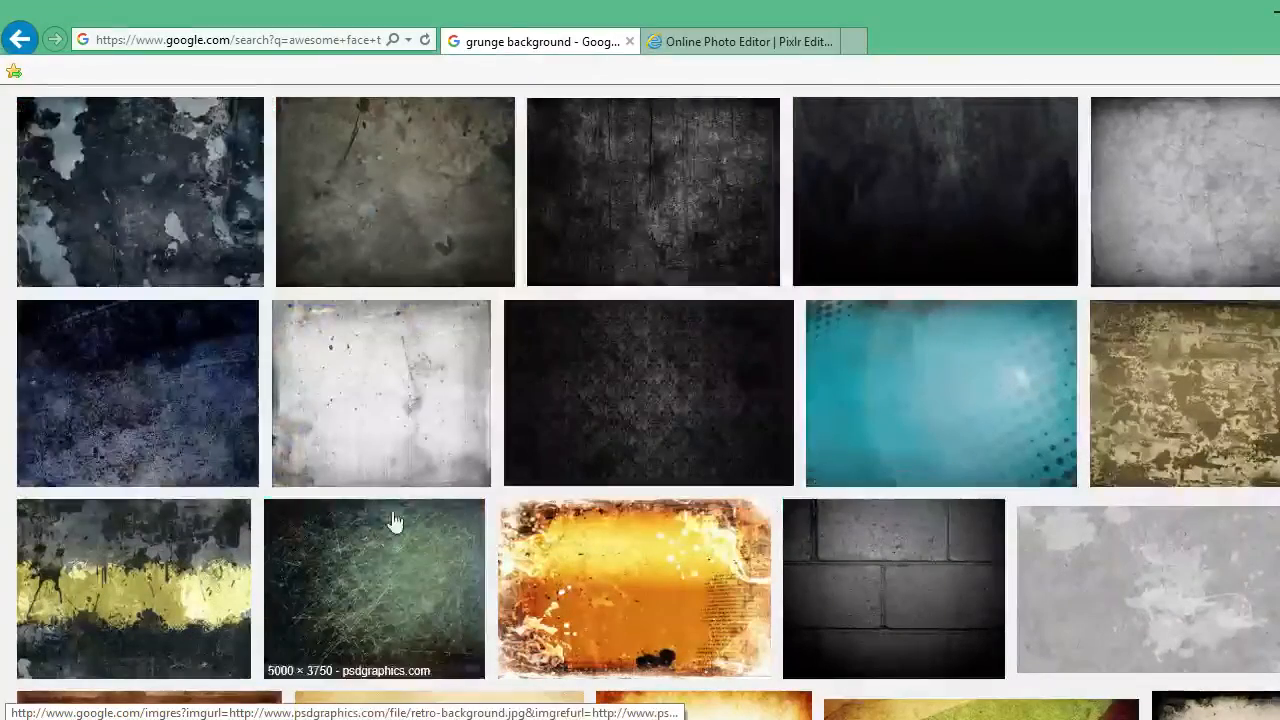
pyautogui.click(706, 44)
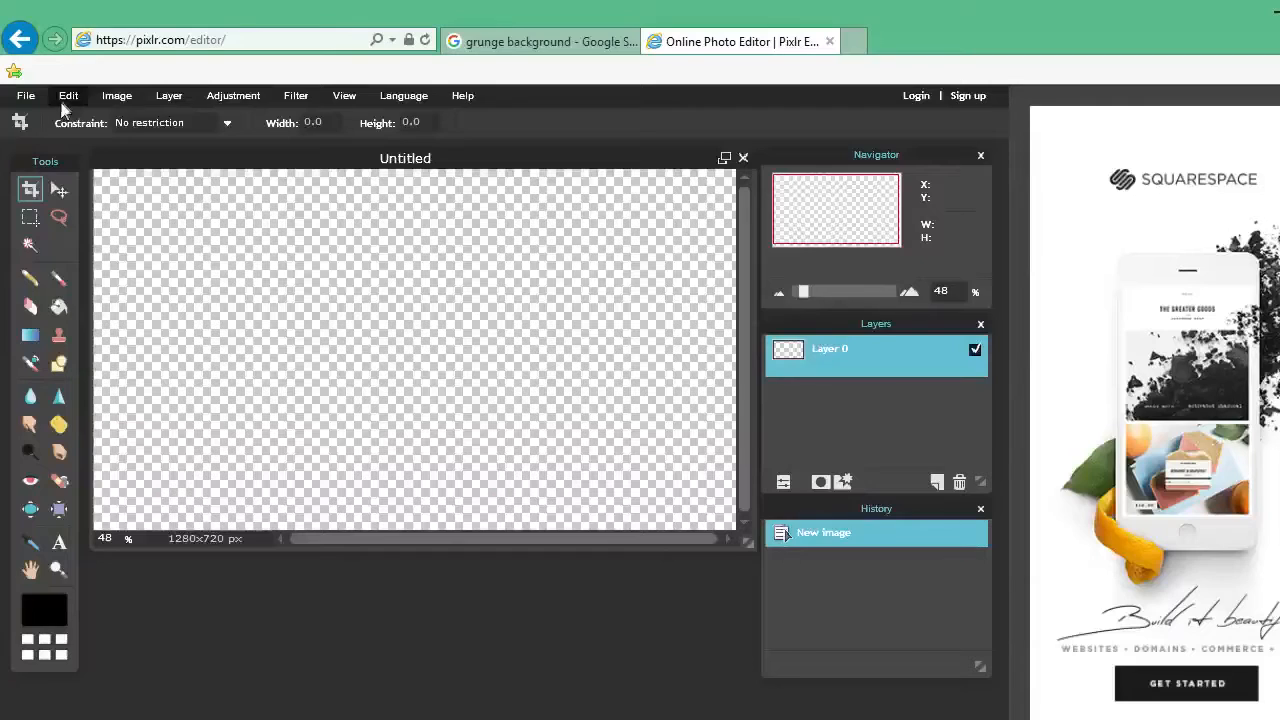
# - Open the saved picture imagesEK43DBKR from the Pictures folder as a separate image
pyautogui.click(43, 98)
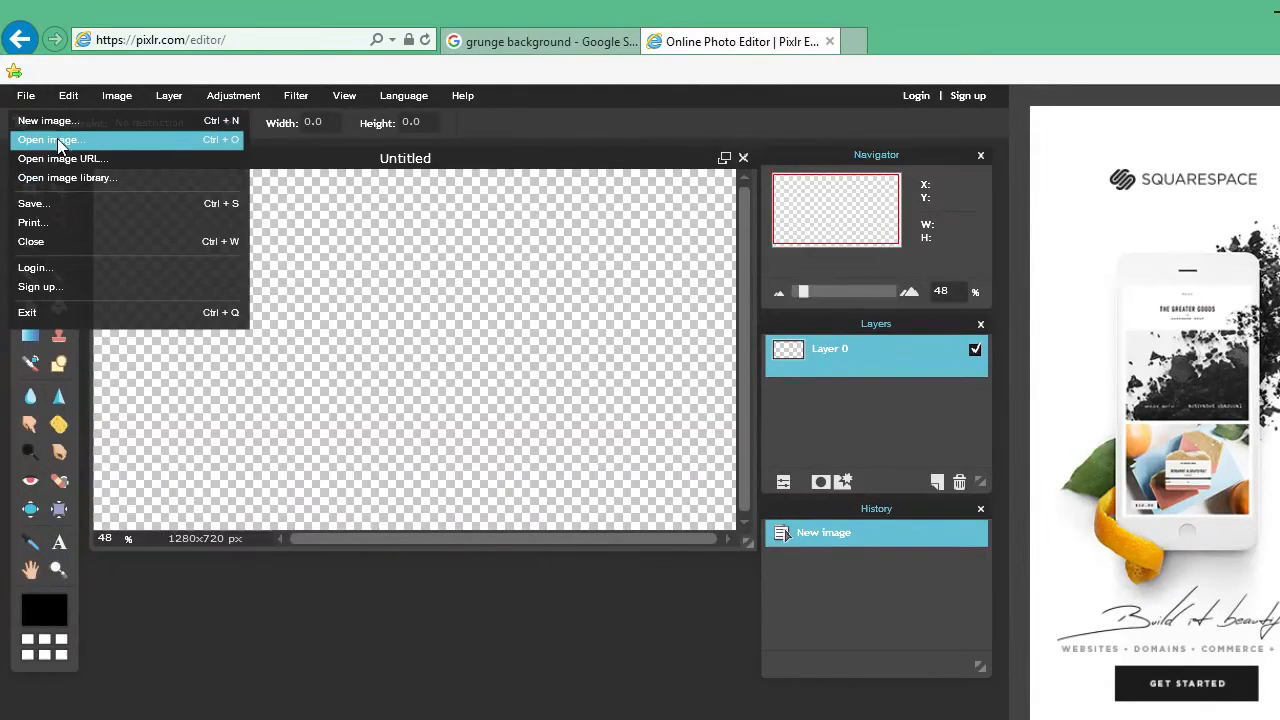
pyautogui.click(60, 141)
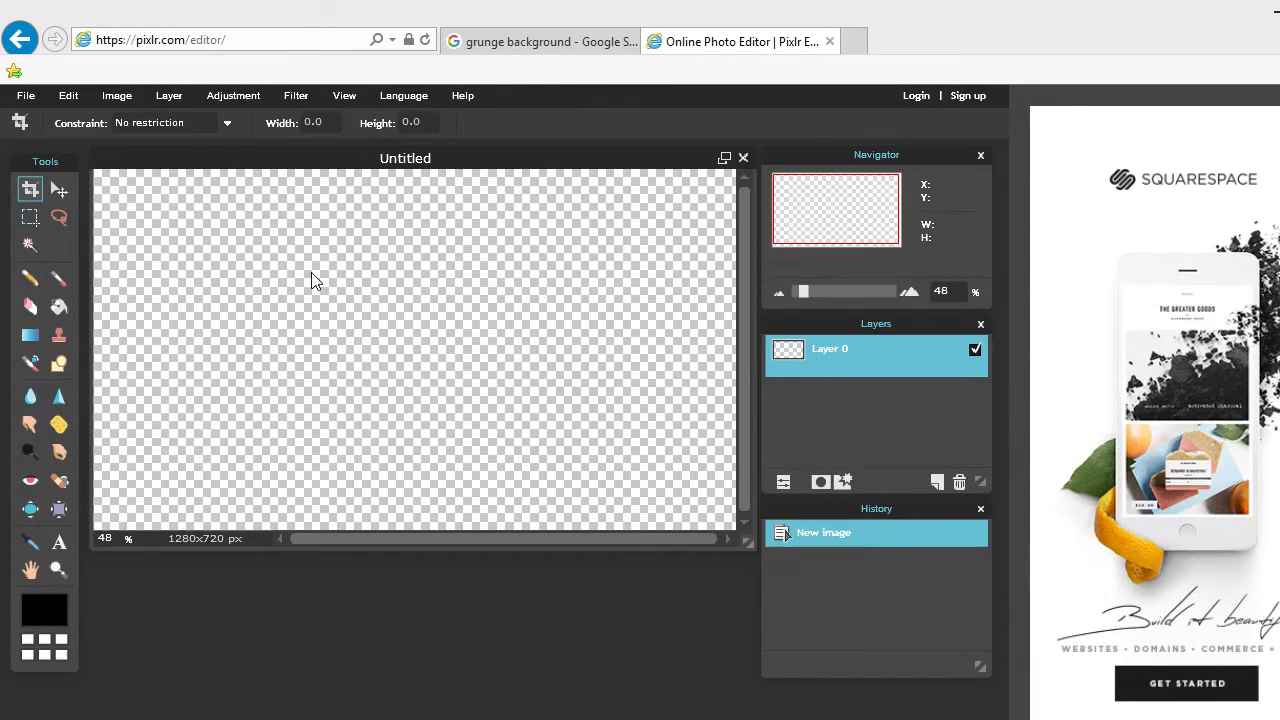
pyautogui.moveTo(665, 192); pyautogui.dragTo(649, 239)
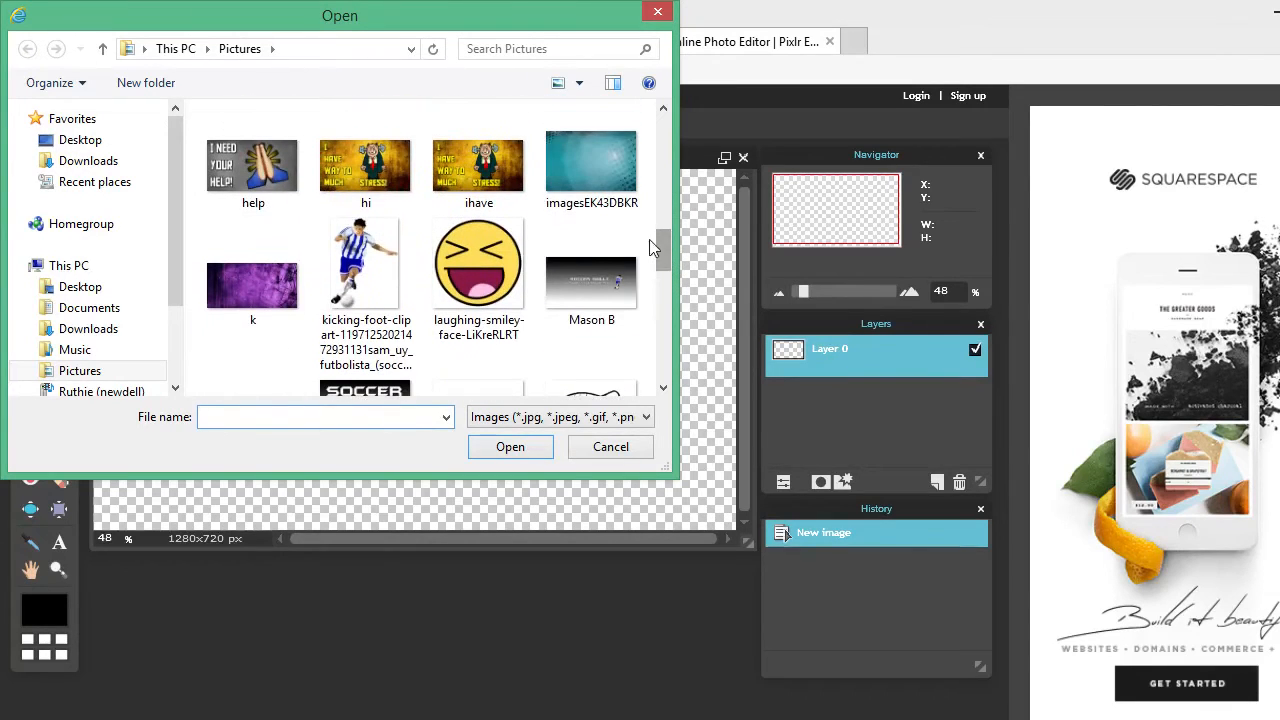
pyautogui.click(604, 210)
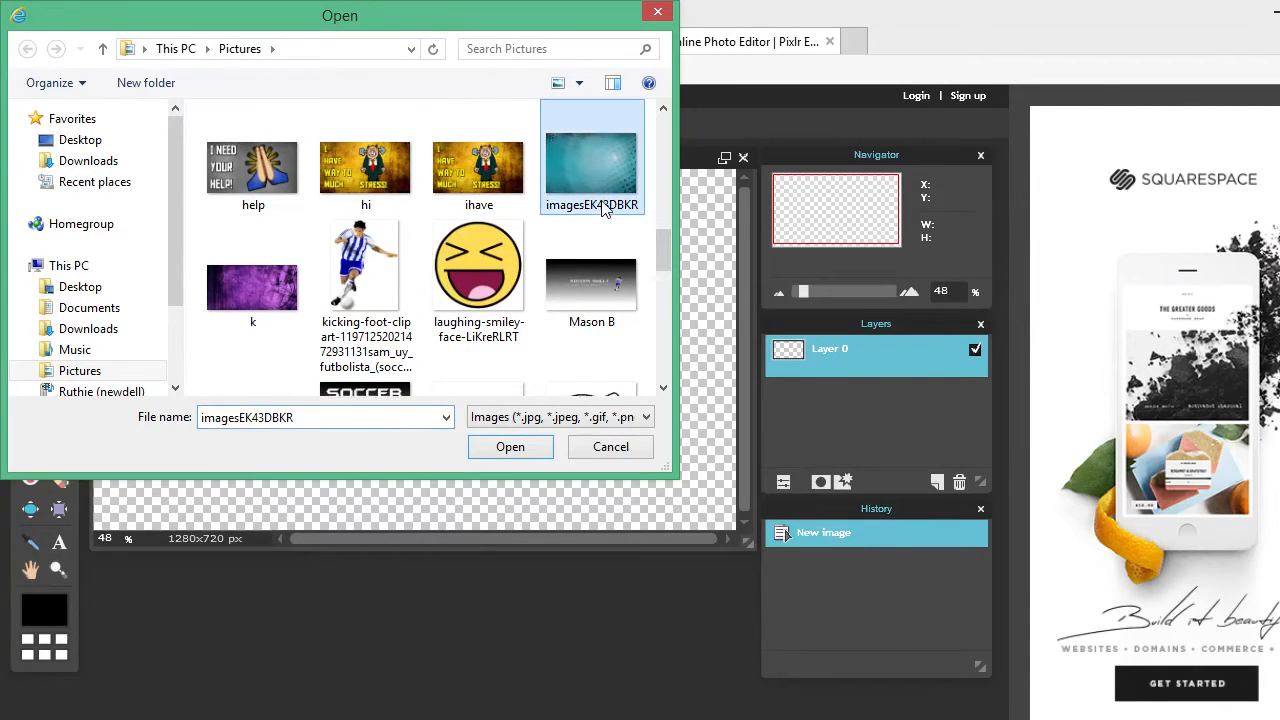
pyautogui.click(536, 450)
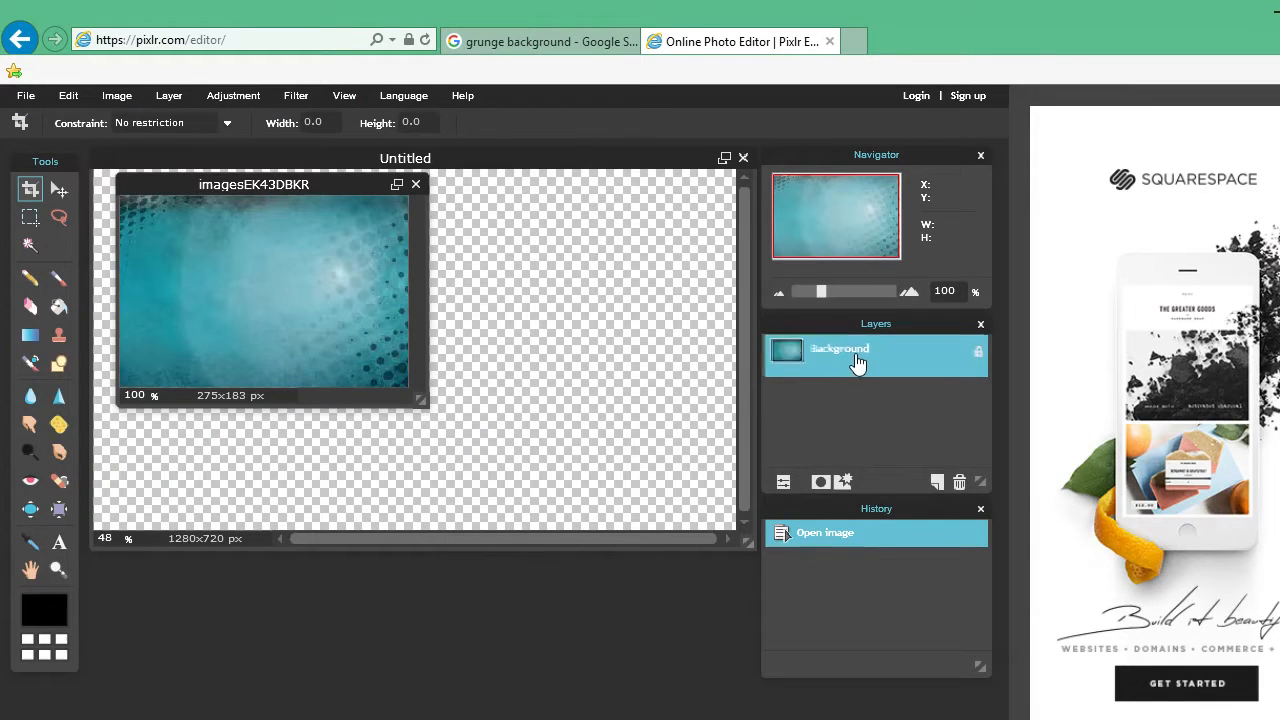
# - Copy the teal picture's Background layer into the Untitled image and enlarge it with free transform to cover the whole canvas
pyautogui.moveTo(855, 355); pyautogui.dragTo(586, 366)
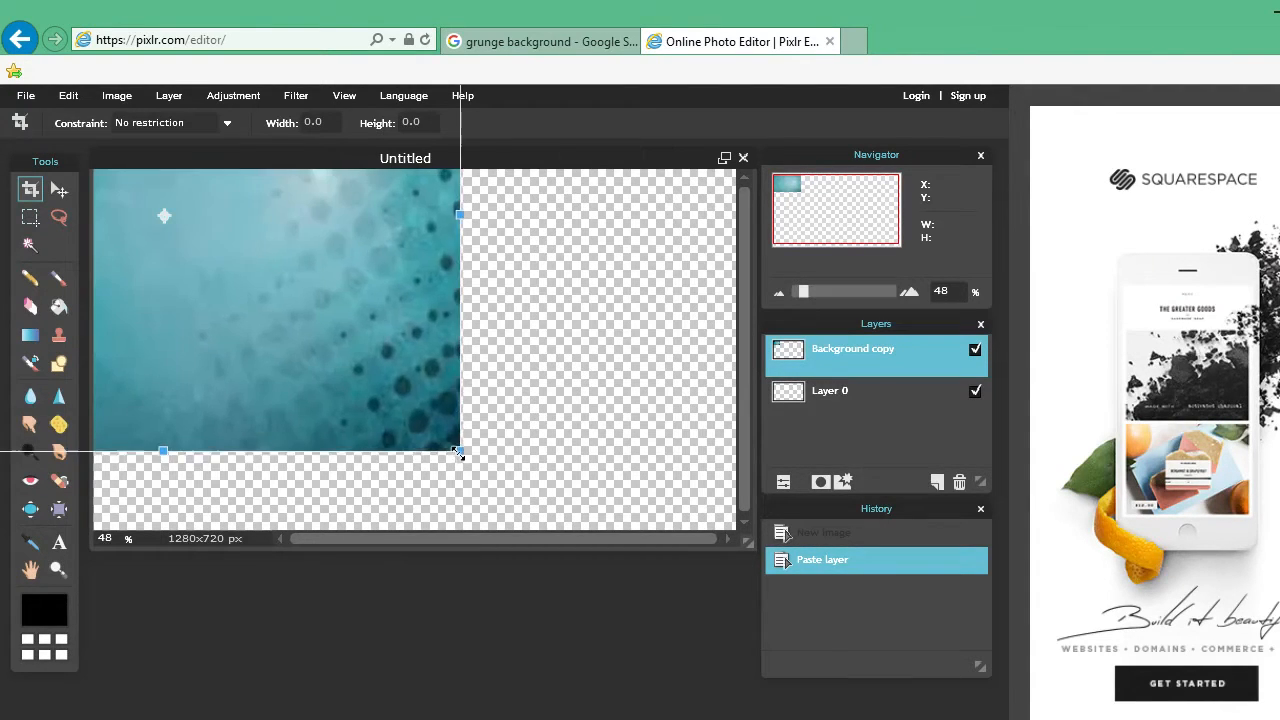
pyautogui.moveTo(460, 451); pyautogui.dragTo(511, 481)
pyautogui.moveTo(360, 412); pyautogui.dragTo(601, 465)
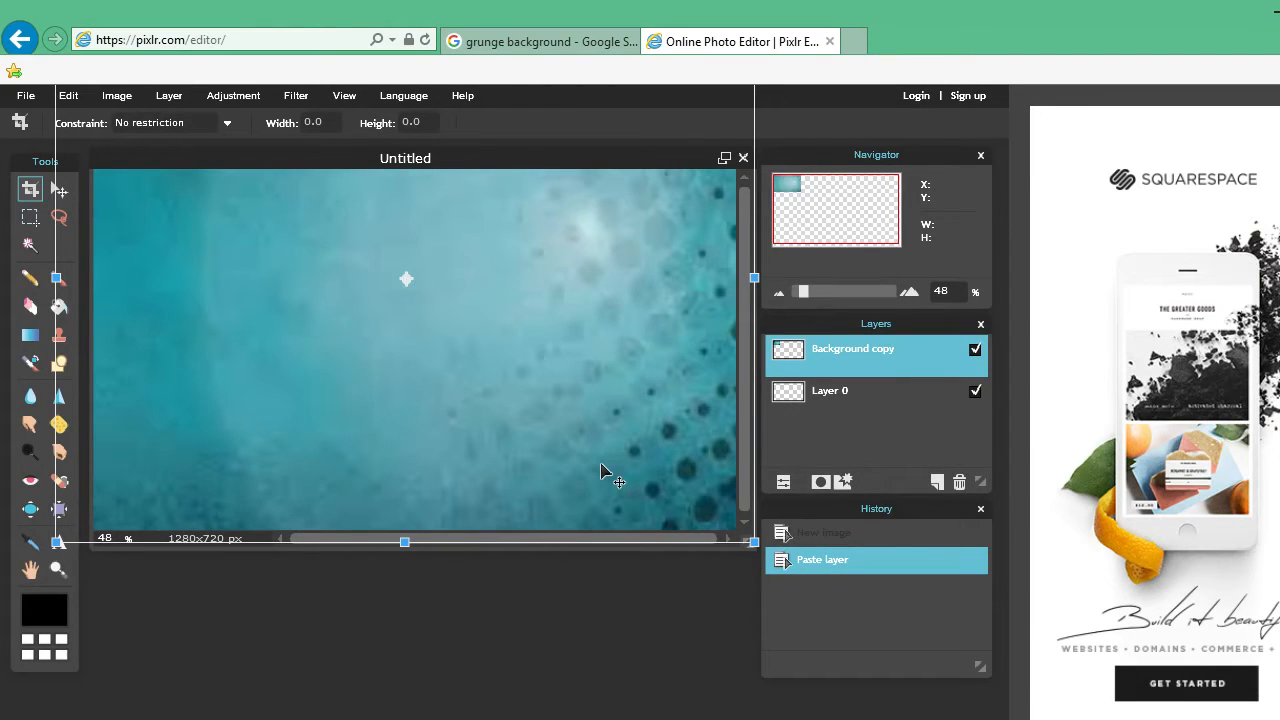
pyautogui.press('Return')
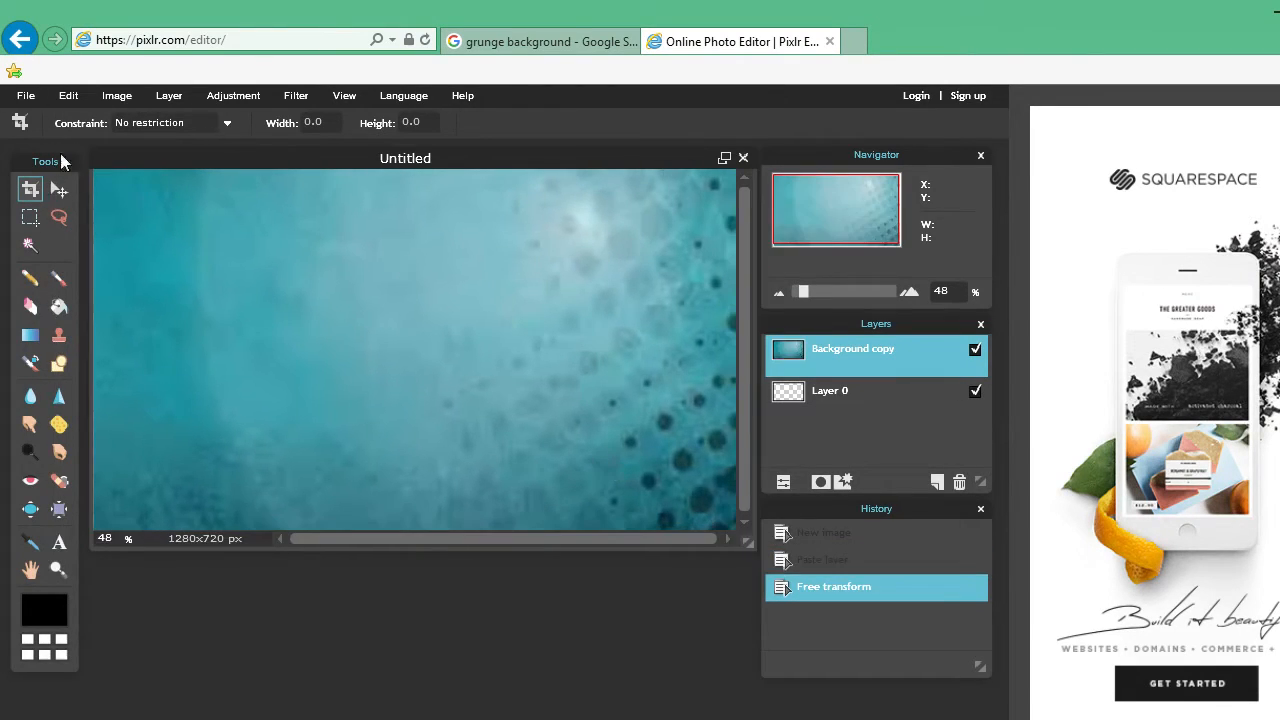
# - Add a text object in the lower part of the canvas with "how to" and "make" on separate lines
pyautogui.click(58, 545)
pyautogui.click(259, 437)
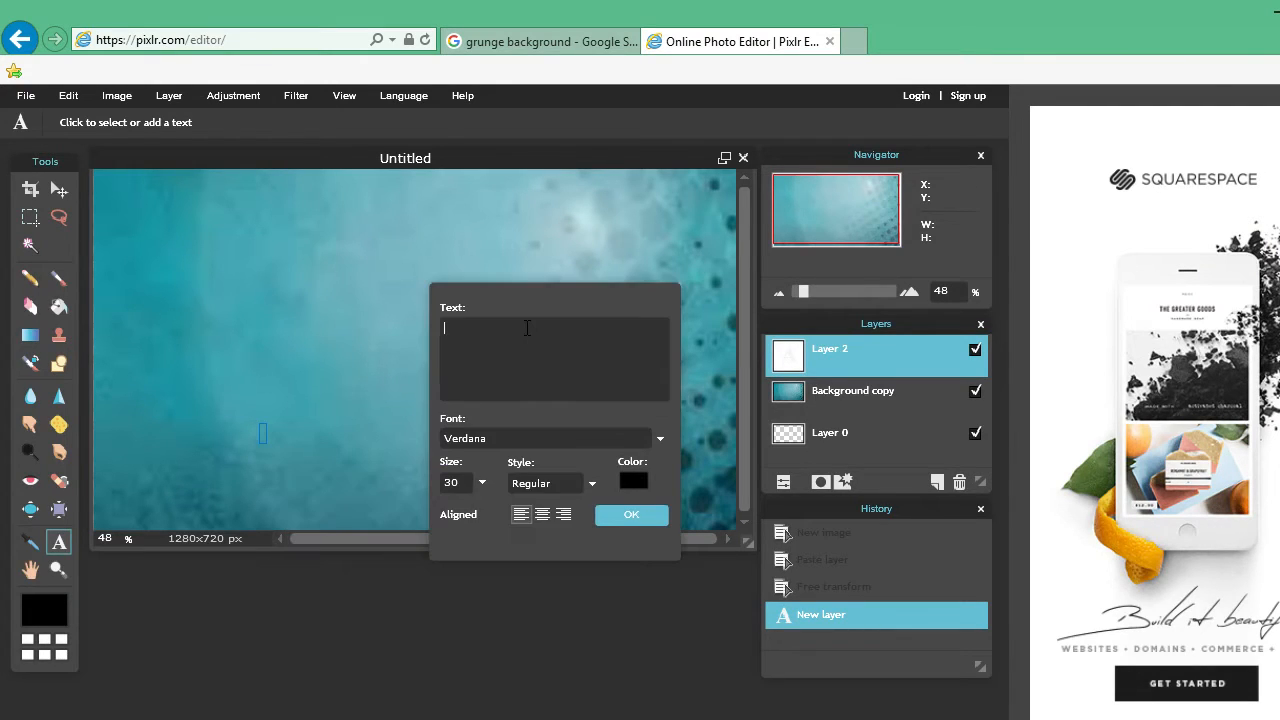
pyautogui.write('how to')
pyautogui.press('Return')
pyautogui.write('make')
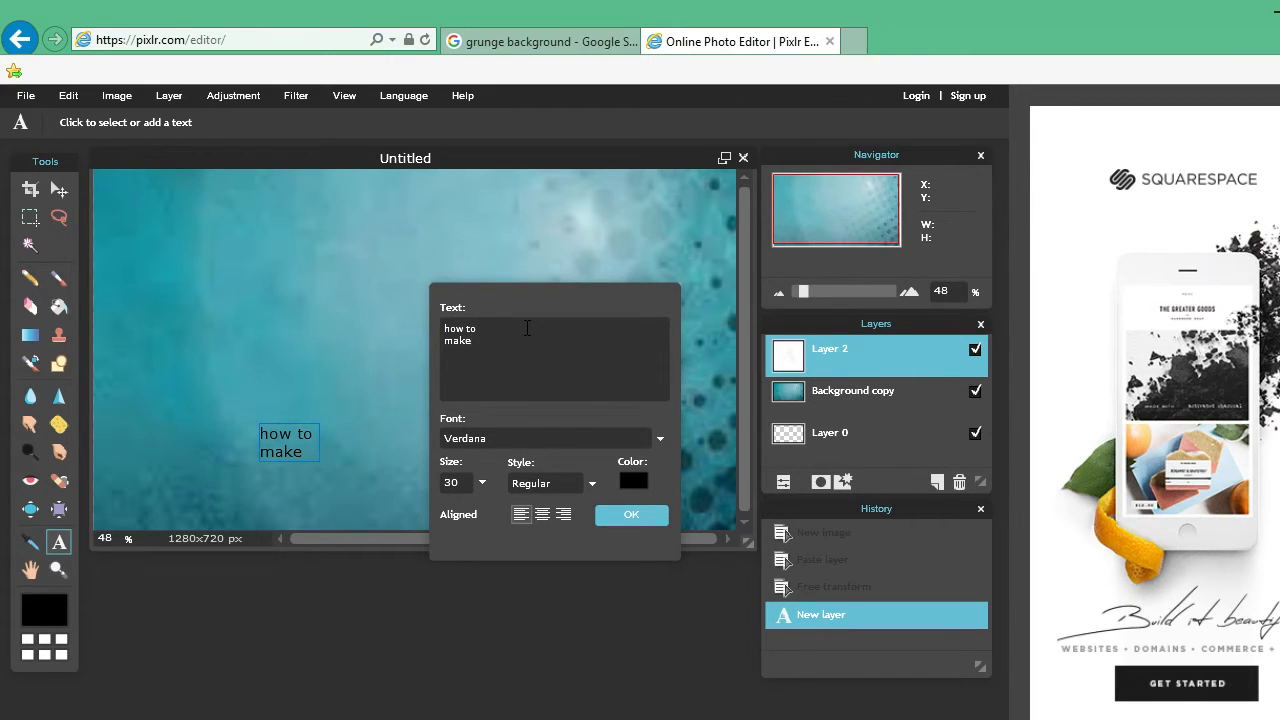
pyautogui.press('Return')
pyautogui.write('a')
pyautogui.press('BackSpace')
pyautogui.press('BackSpace')
pyautogui.write('awesome')
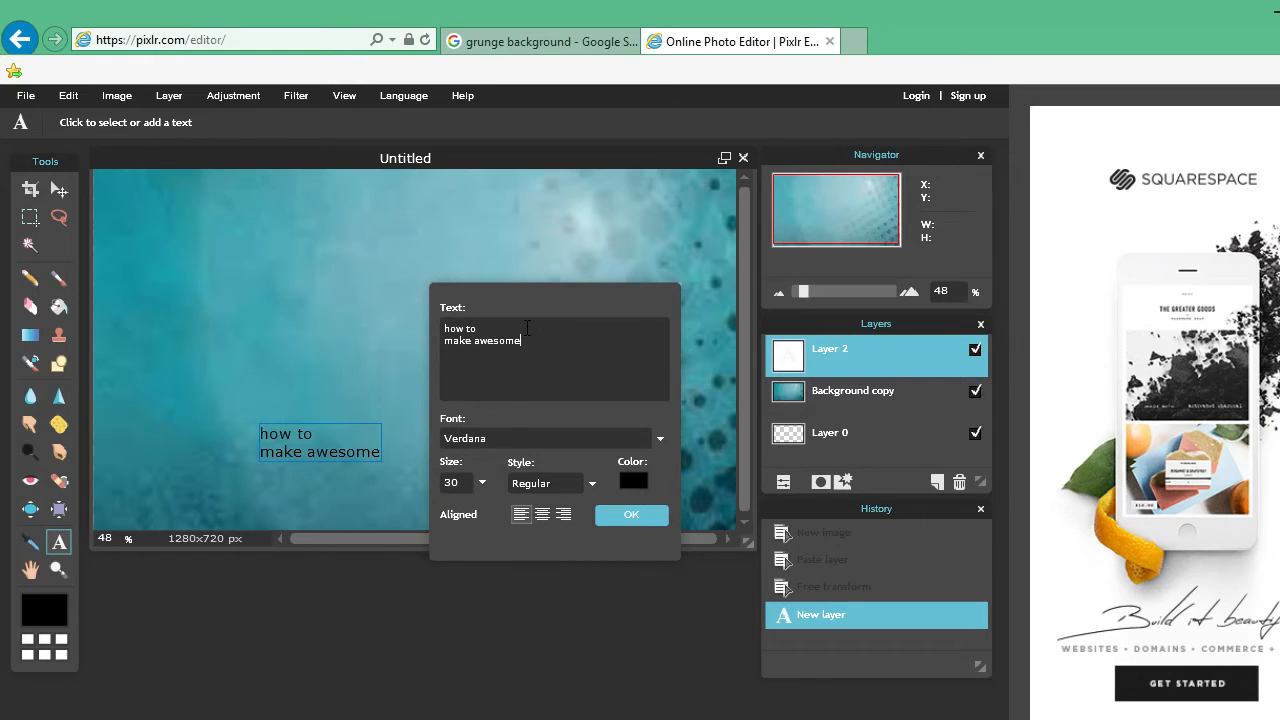
pyautogui.press('BackSpace')
pyautogui.press('BackSpace')
pyautogui.press('BackSpace')
pyautogui.press('BackSpace')
pyautogui.press('BackSpace')
pyautogui.press('BackSpace')
pyautogui.press('BackSpace')
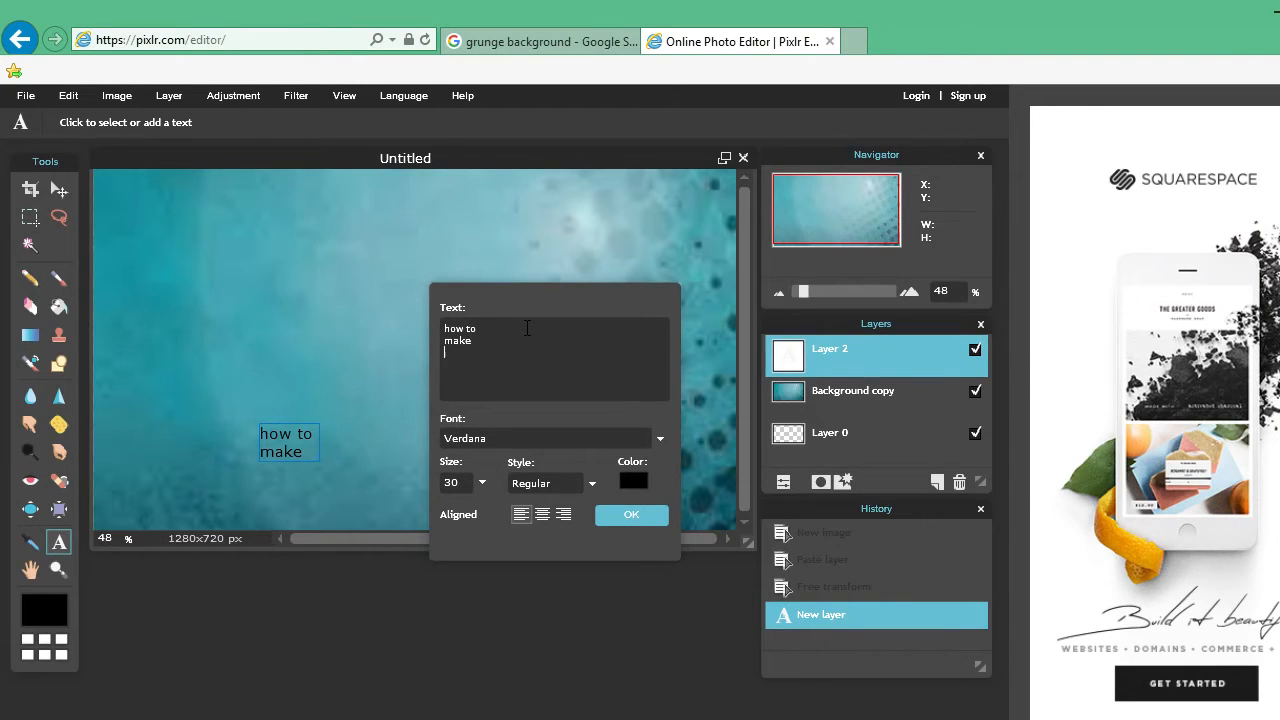
# - Add "awesome" and "thumbnails!" as the third and fourth lines of the text
pyautogui.write('awesome')
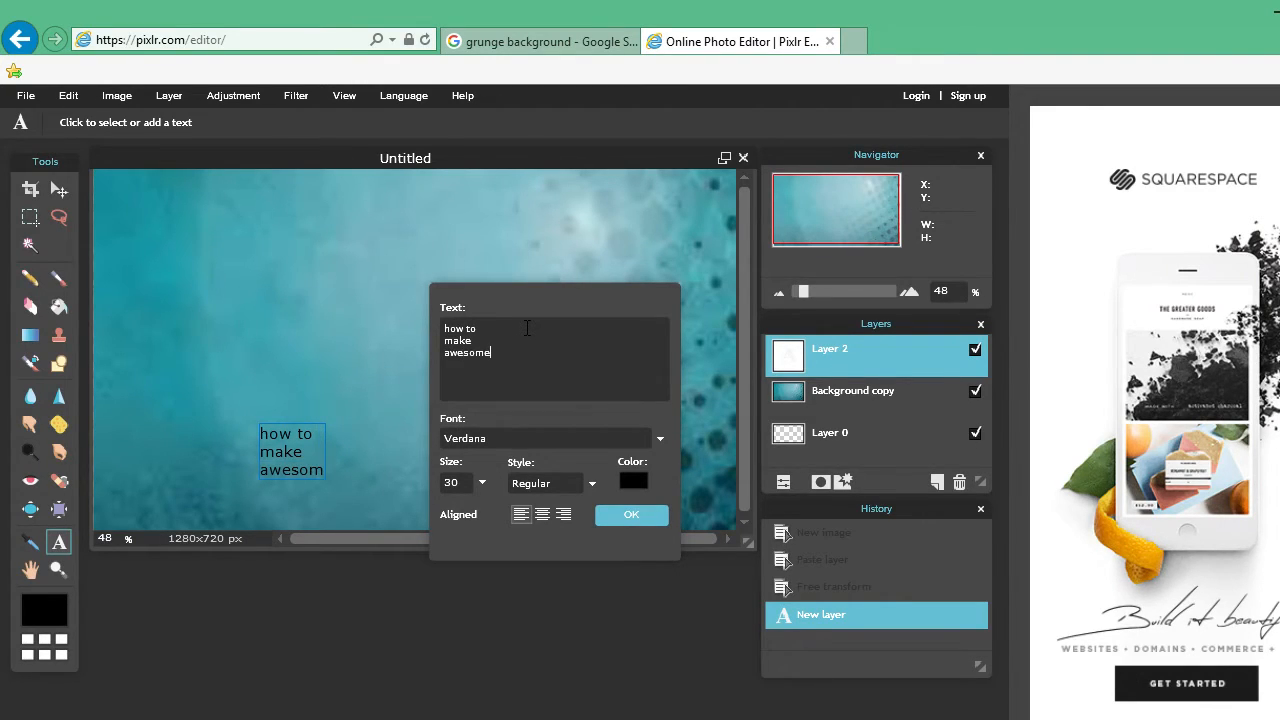
pyautogui.press('Return')
pyautogui.write('thumbnails')
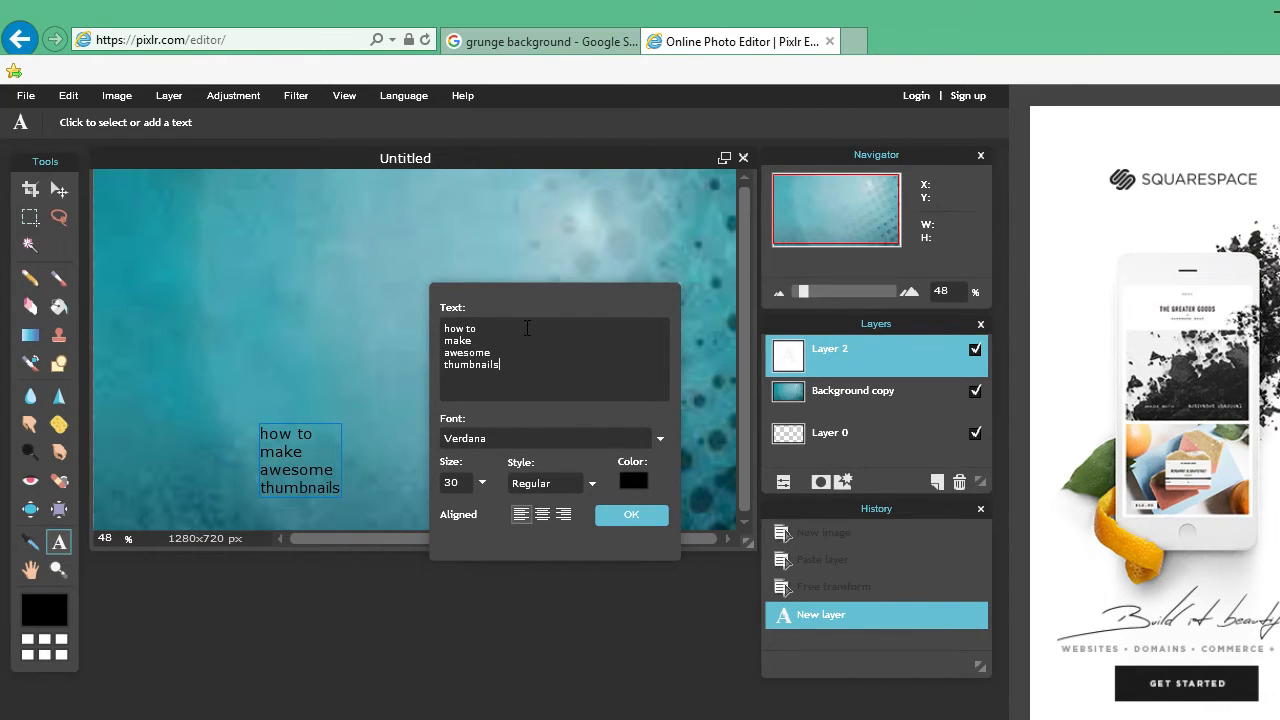
pyautogui.write('!')
# - Set the text's font to Aldo the Apache
pyautogui.moveTo(534, 291); pyautogui.dragTo(574, 236)
pyautogui.click(631, 382)
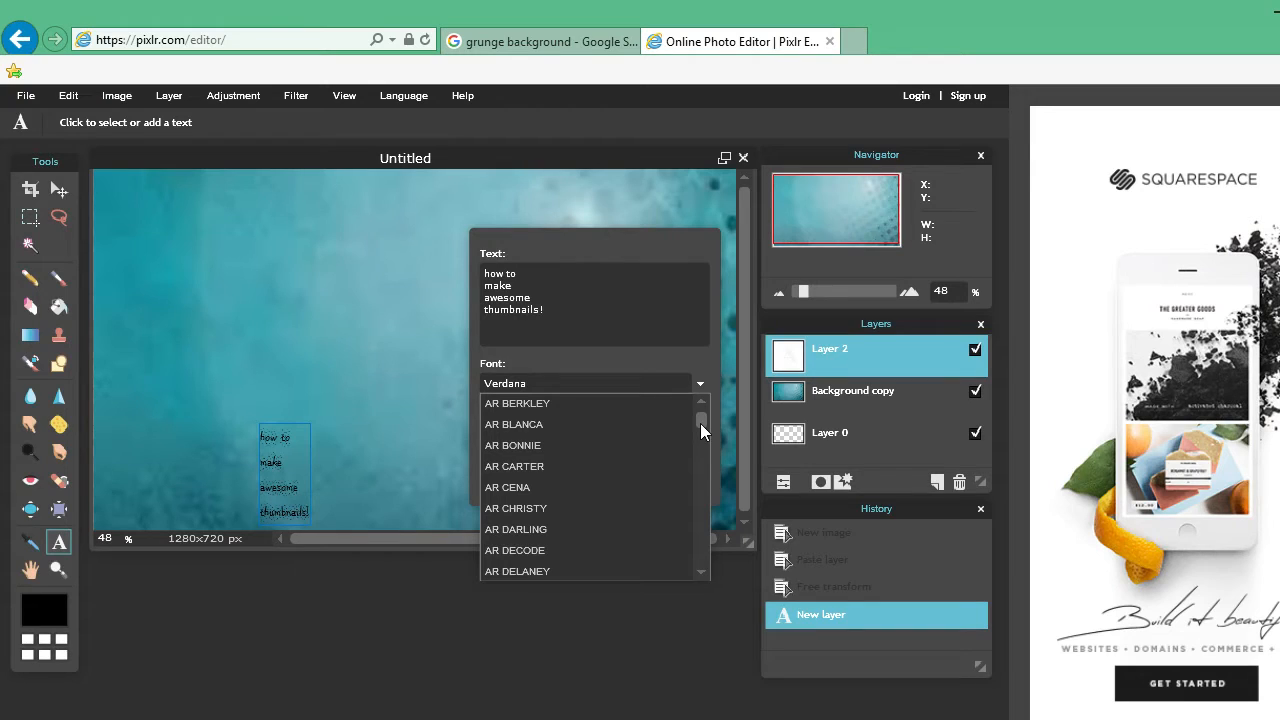
pyautogui.moveTo(700, 423)
pyautogui.mouseDown()
pyautogui.moveTo(700, 445)
pyautogui.moveTo(700, 431)
pyautogui.mouseUp()
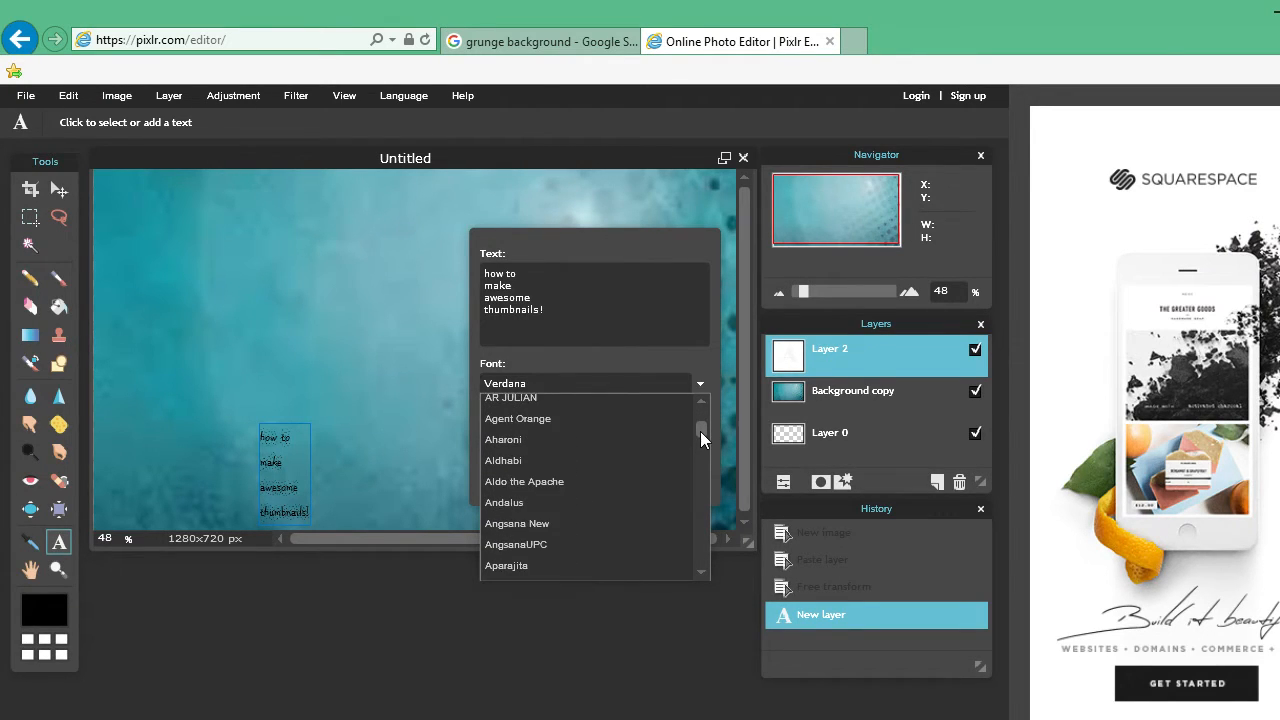
pyautogui.click(619, 481)
# - Set the text size to 130 and move the text block to the upper-left area of the canvas
pyautogui.click(522, 427)
pyautogui.moveTo(447, 456); pyautogui.dragTo(530, 456)
pyautogui.moveTo(362, 470); pyautogui.dragTo(219, 219)
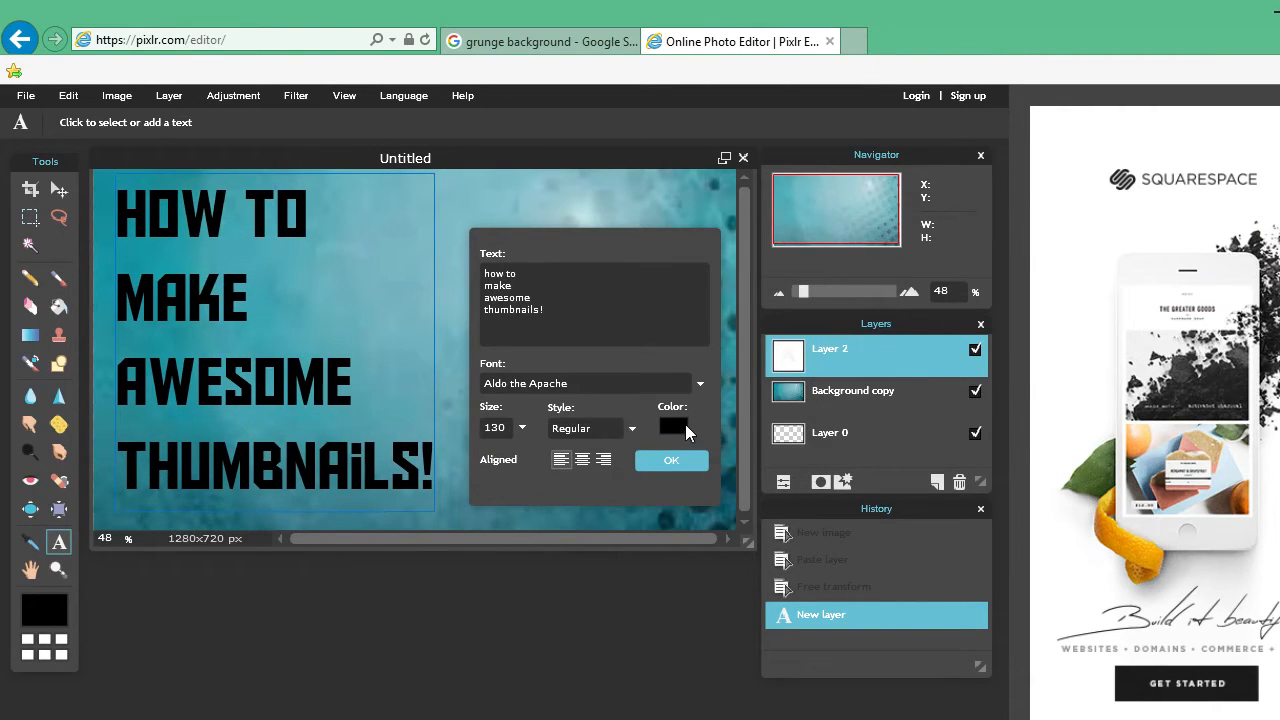
# - Colour the text white and give its layer a black outer glow with hardness 10 and size 15
pyautogui.click(673, 427)
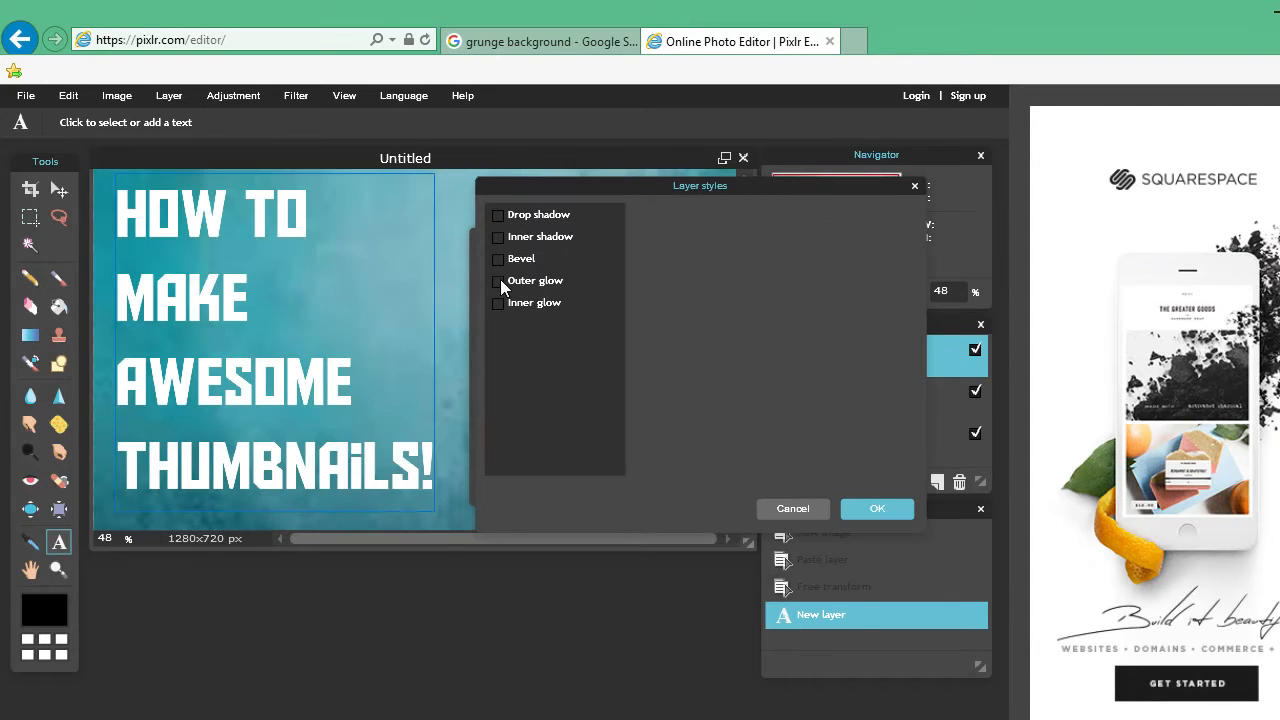
pyautogui.click(499, 281)
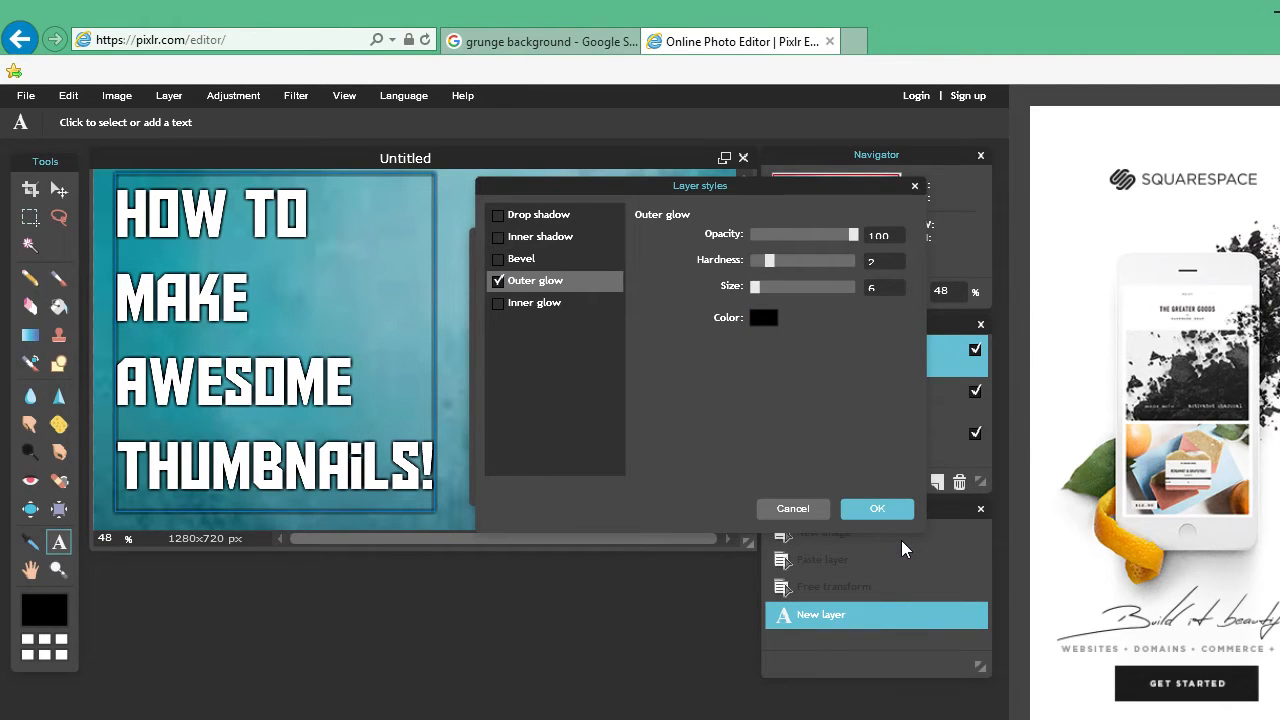
pyautogui.moveTo(769, 261); pyautogui.dragTo(855, 261)
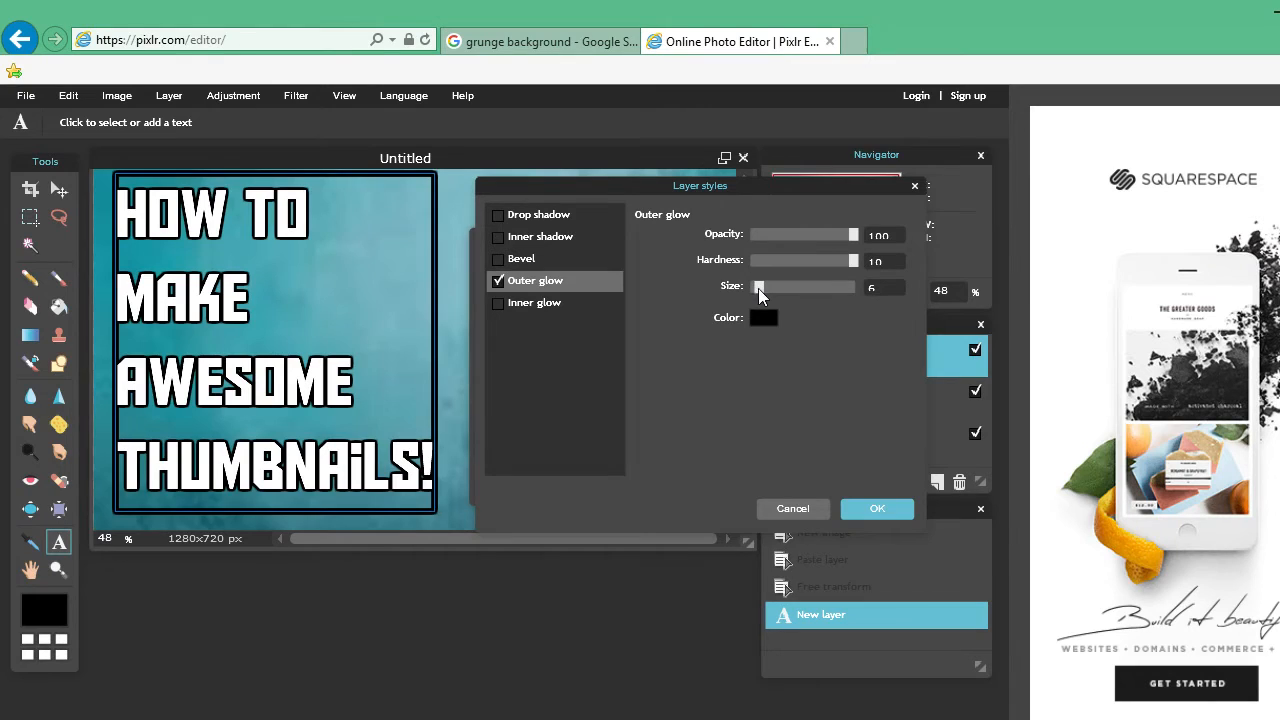
pyautogui.moveTo(758, 288); pyautogui.dragTo(763, 294)
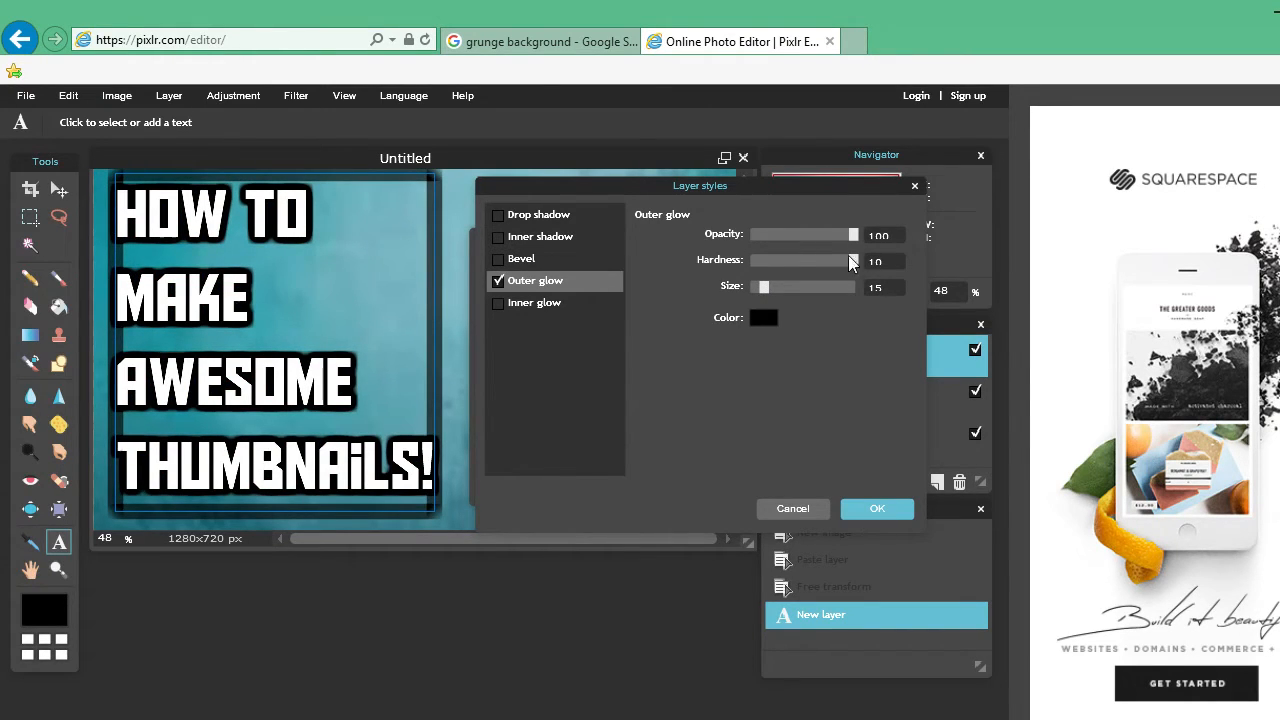
# - Add a black drop shadow with distance 5 and size 5 to the text layer, and finish the text edit
pyautogui.click(536, 214)
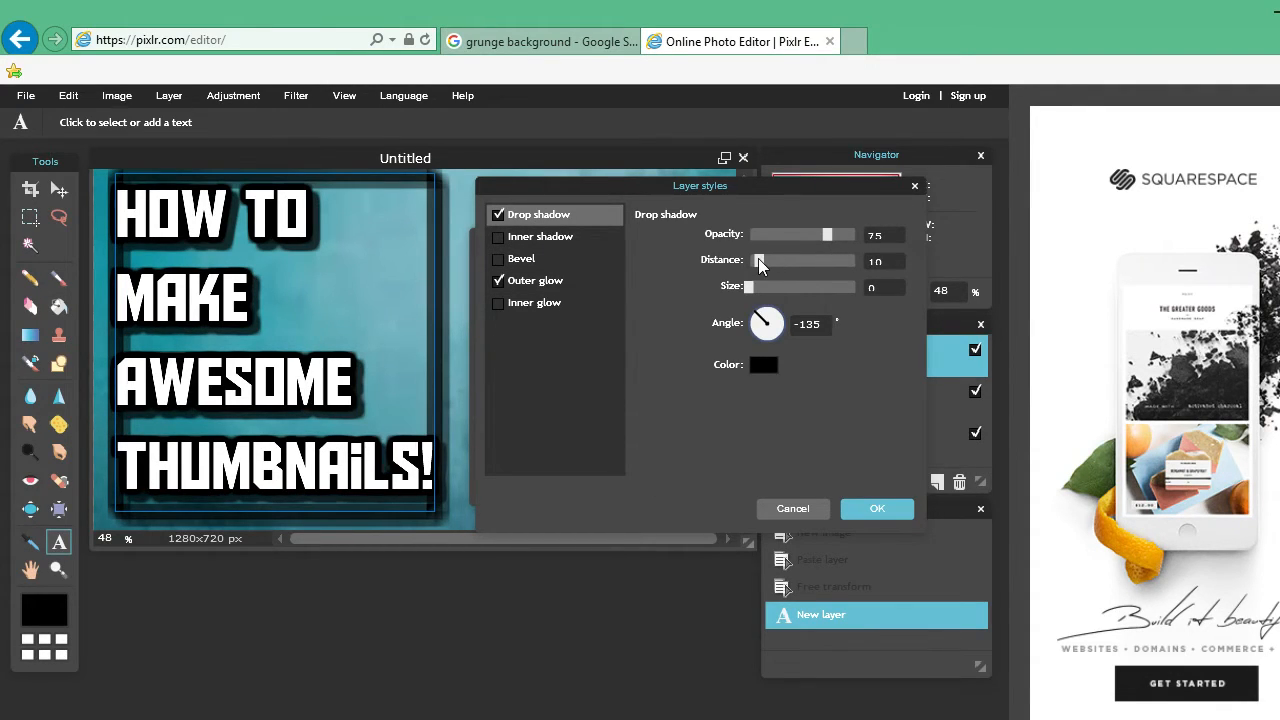
pyautogui.moveTo(758, 258); pyautogui.dragTo(754, 290)
pyautogui.click(757, 288)
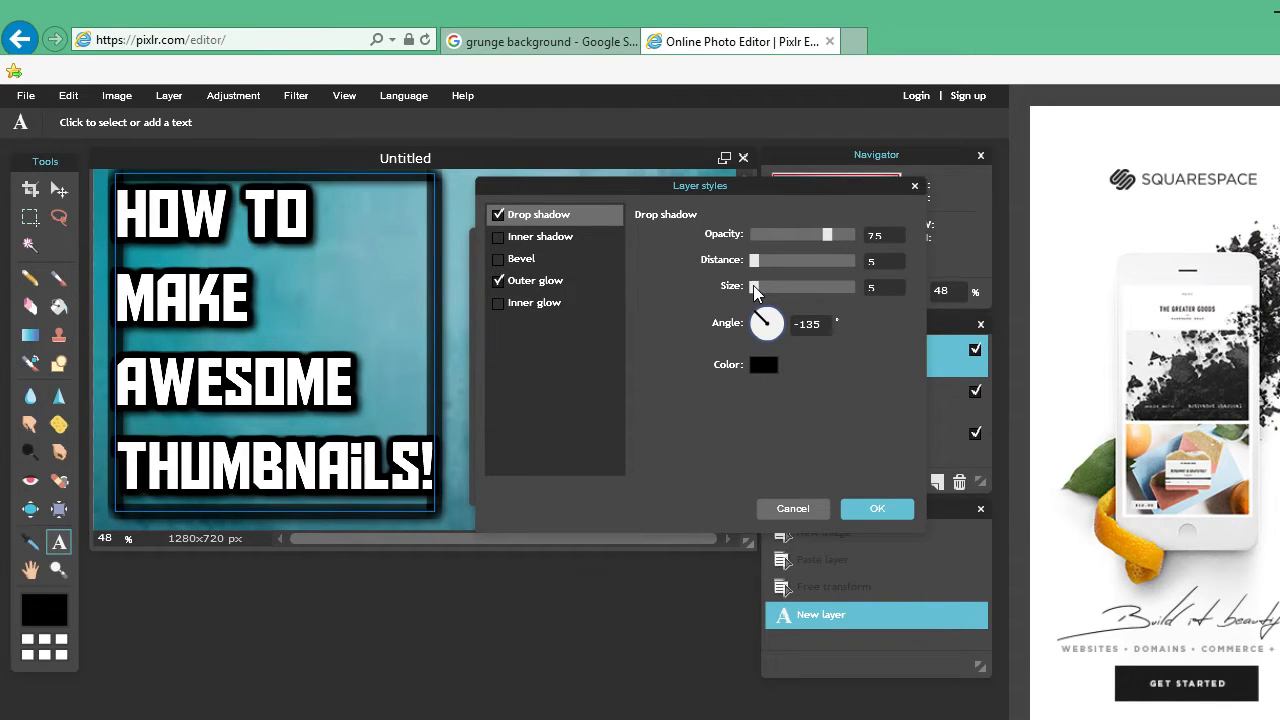
pyautogui.click(861, 508)
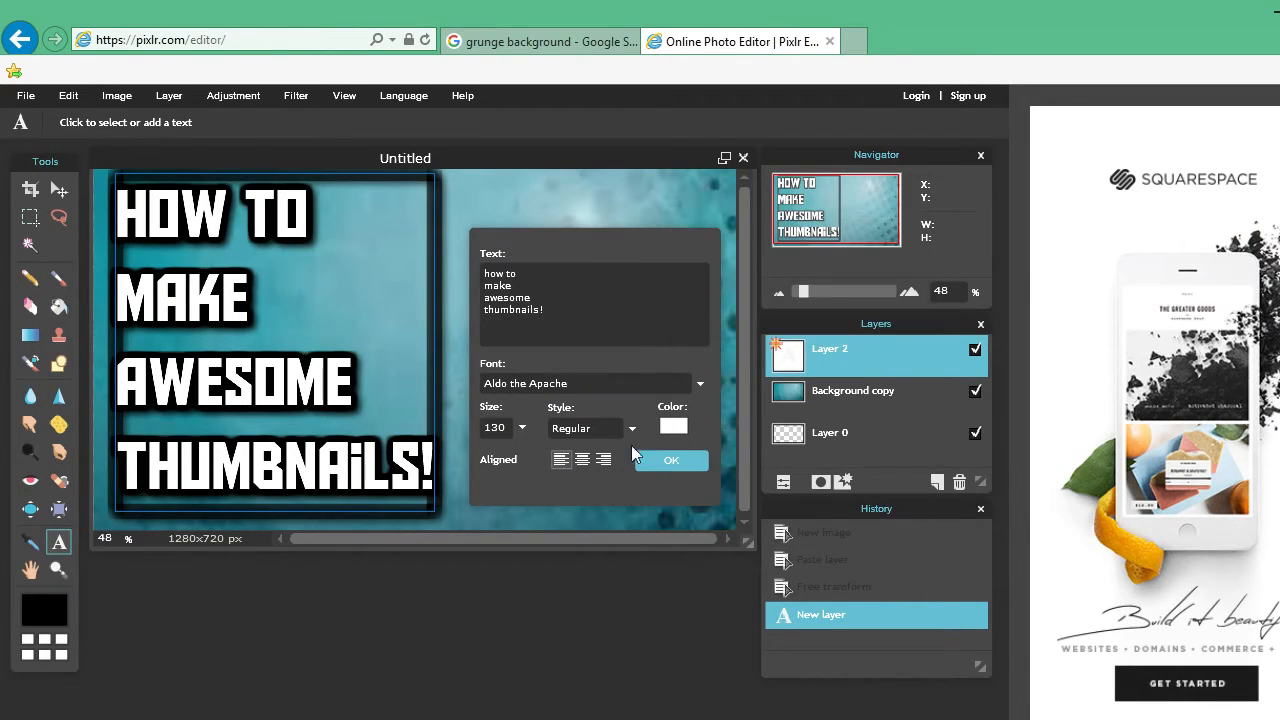
pyautogui.click(652, 461)
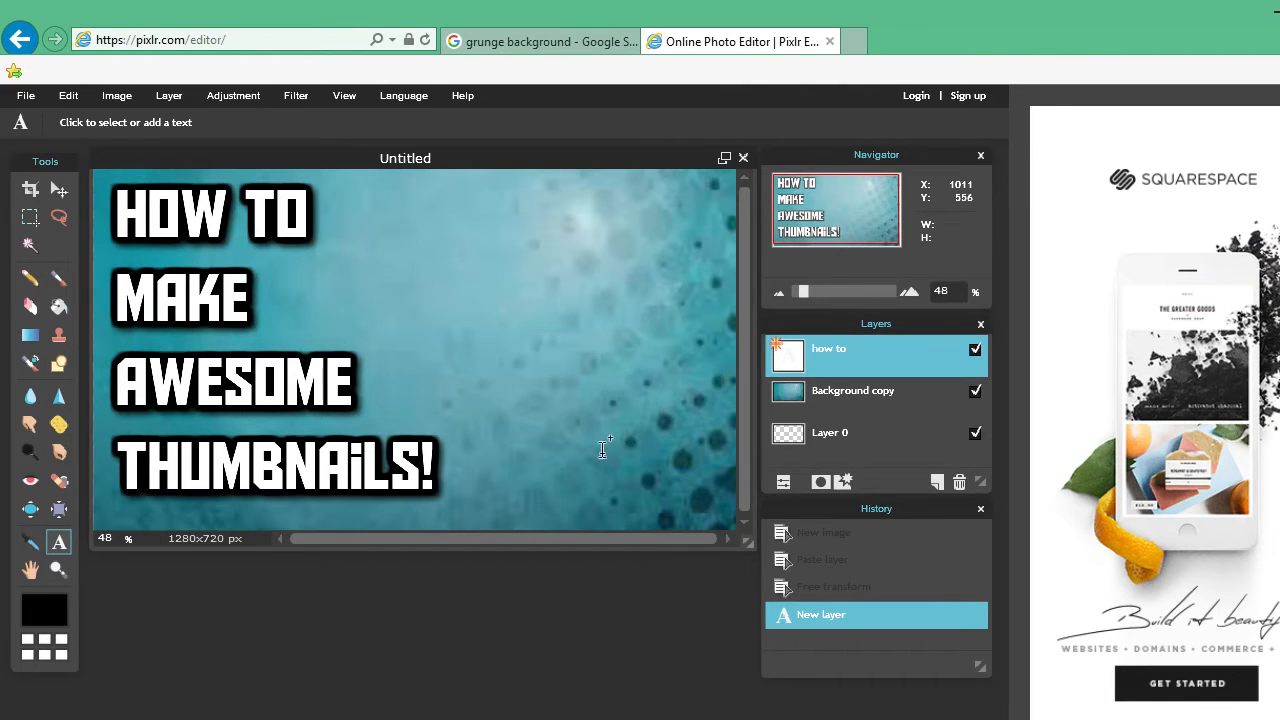
# - Rasterize the "how to" text layer and use Free transform to enlarge it slightly so it fills the canvas height
pyautogui.rightClick(845, 370)
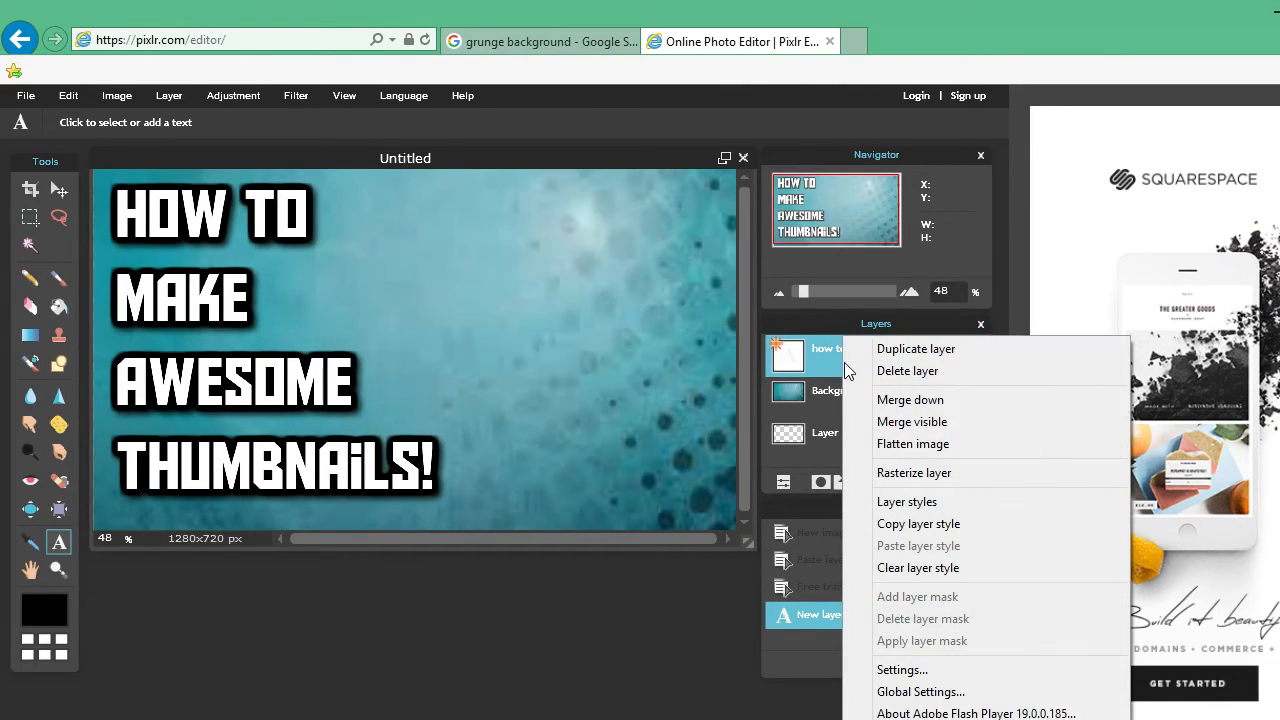
pyautogui.click(905, 474)
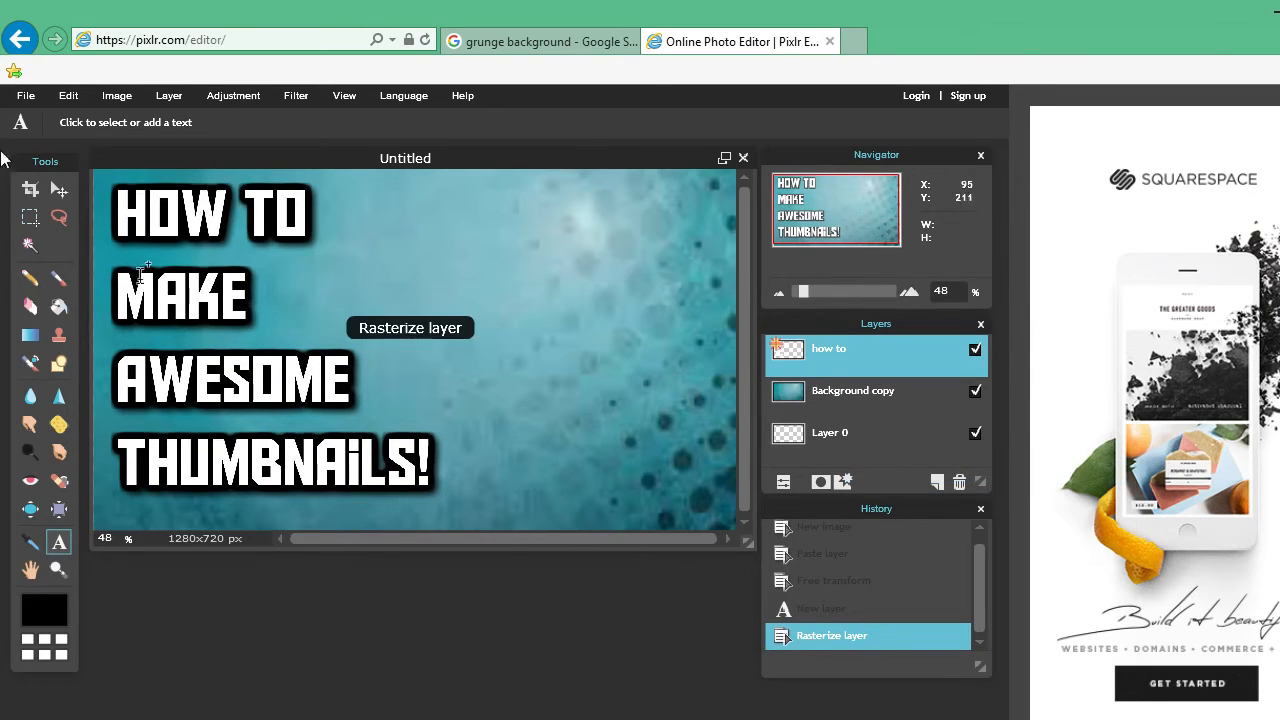
pyautogui.click(68, 95)
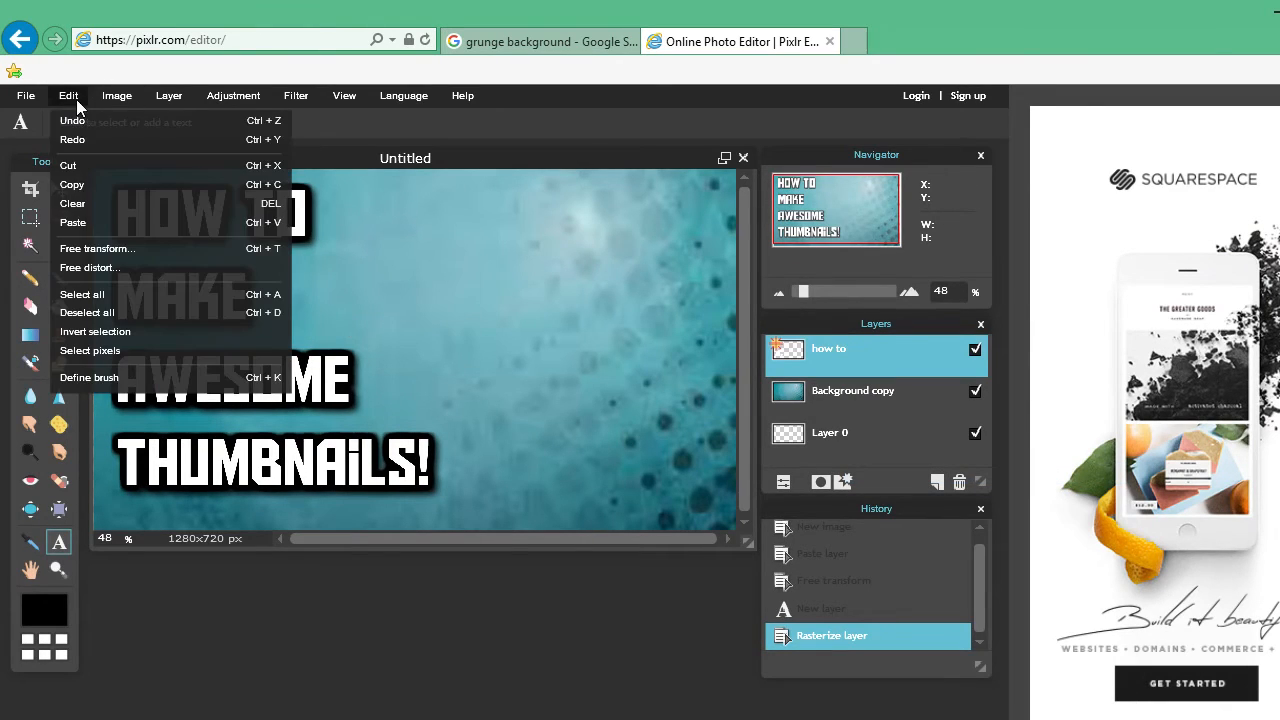
pyautogui.click(92, 248)
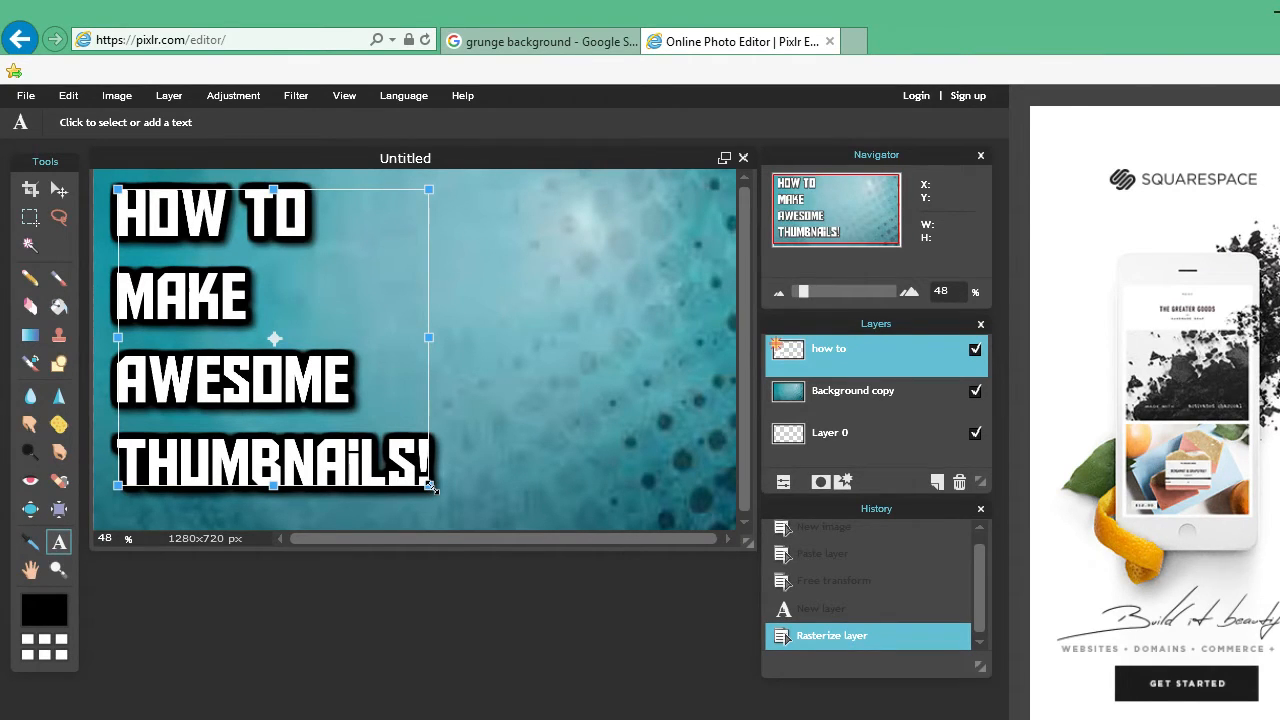
pyautogui.moveTo(431, 487); pyautogui.dragTo(385, 489)
pyautogui.click(580, 455)
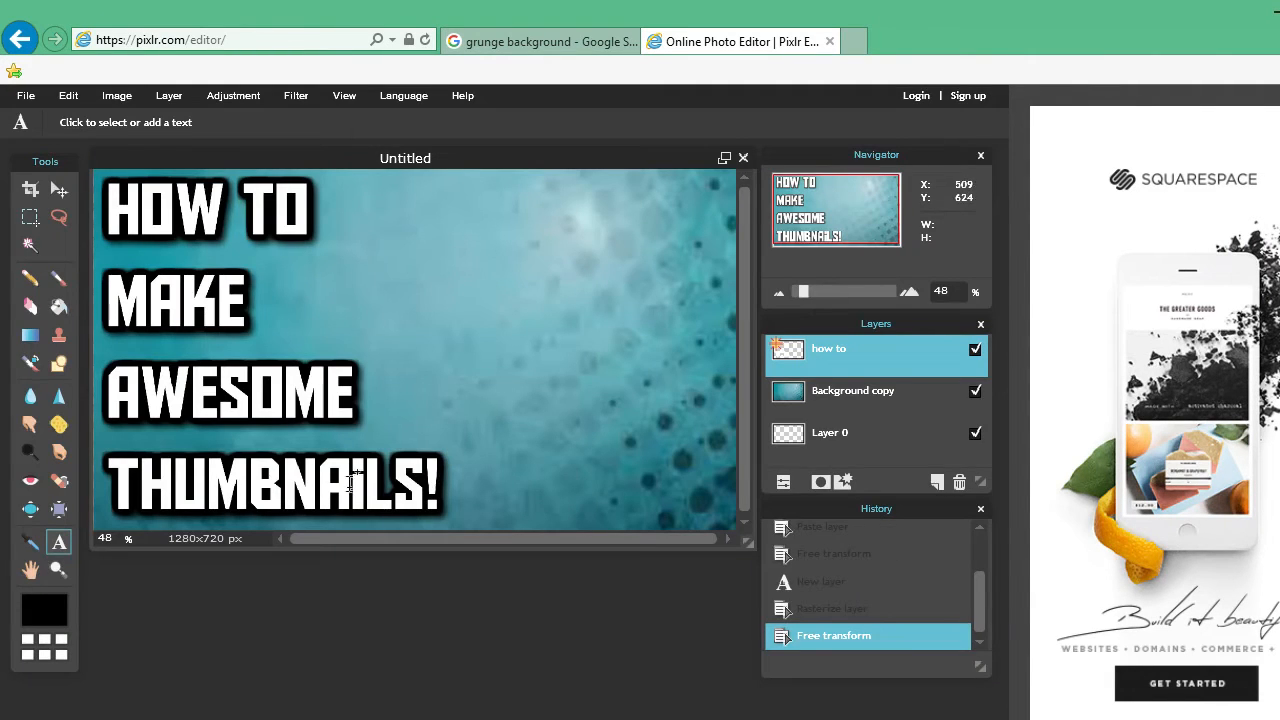
# - Search Google Images for "awesome face transparent" and preview the Batman-masked face among the results
pyautogui.click(583, 46)
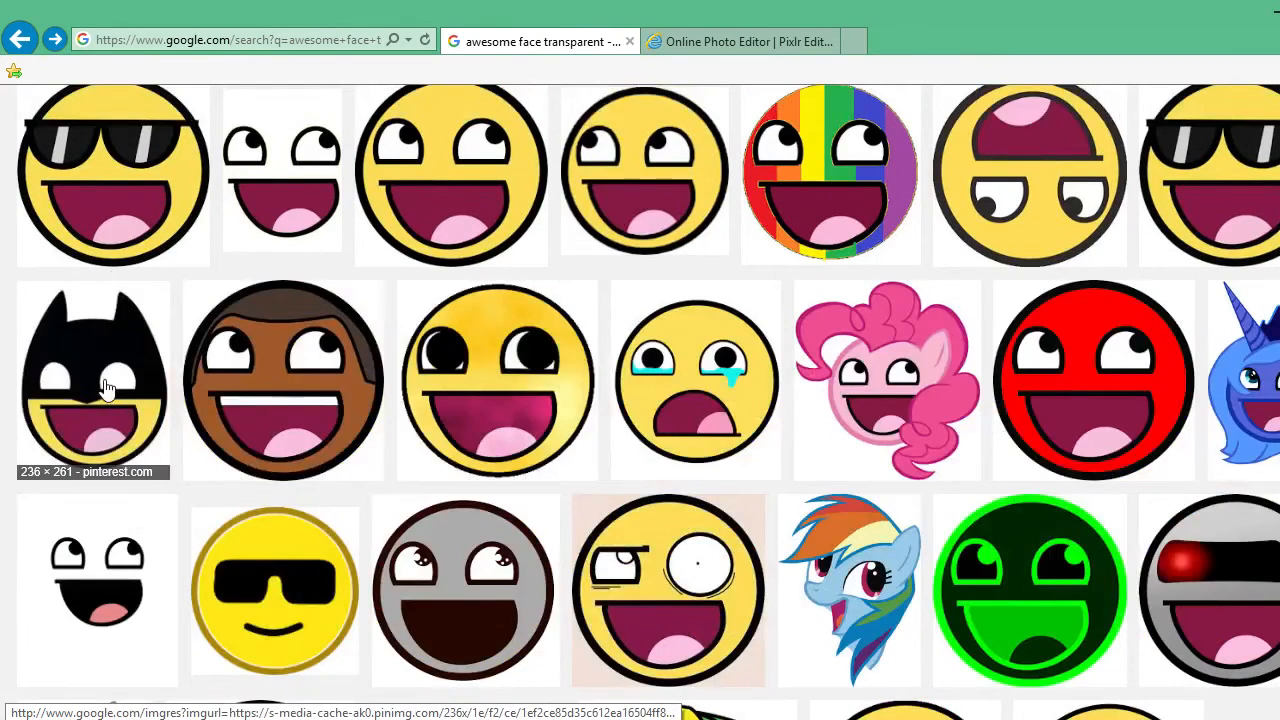
pyautogui.rightClick(122, 400)
pyautogui.click(122, 399)
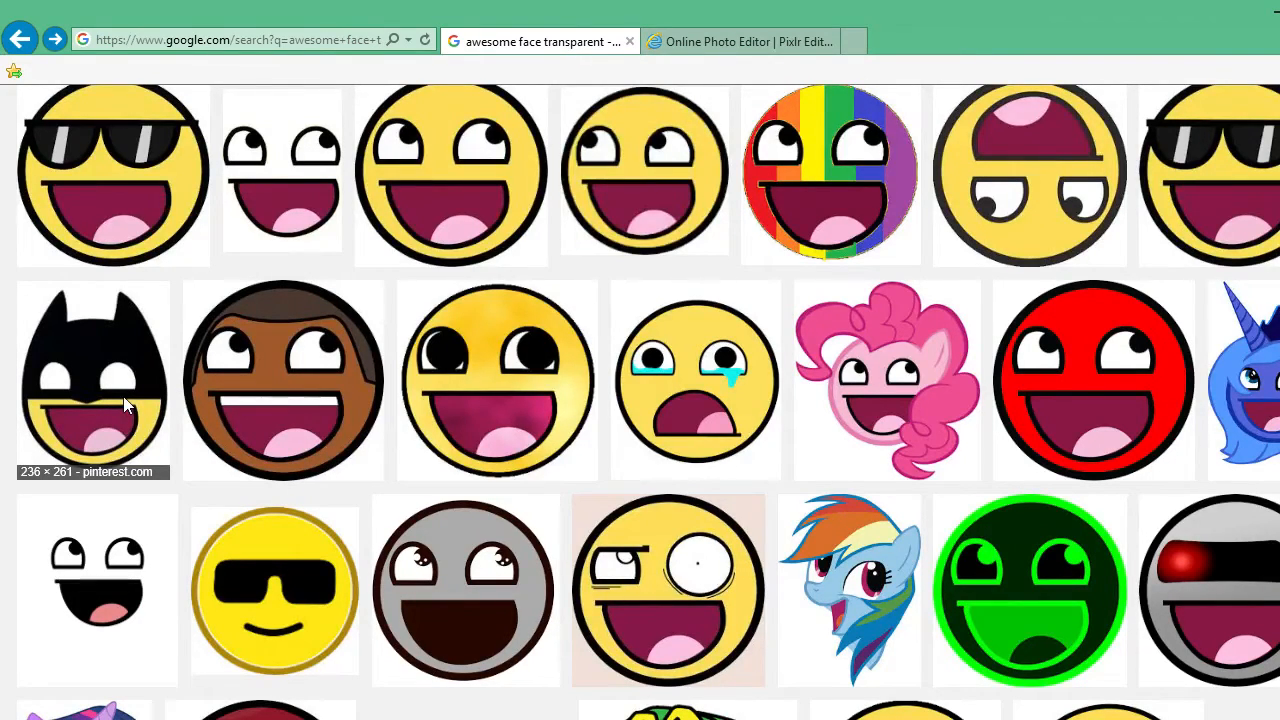
pyautogui.scroll(-2, 125, 405)
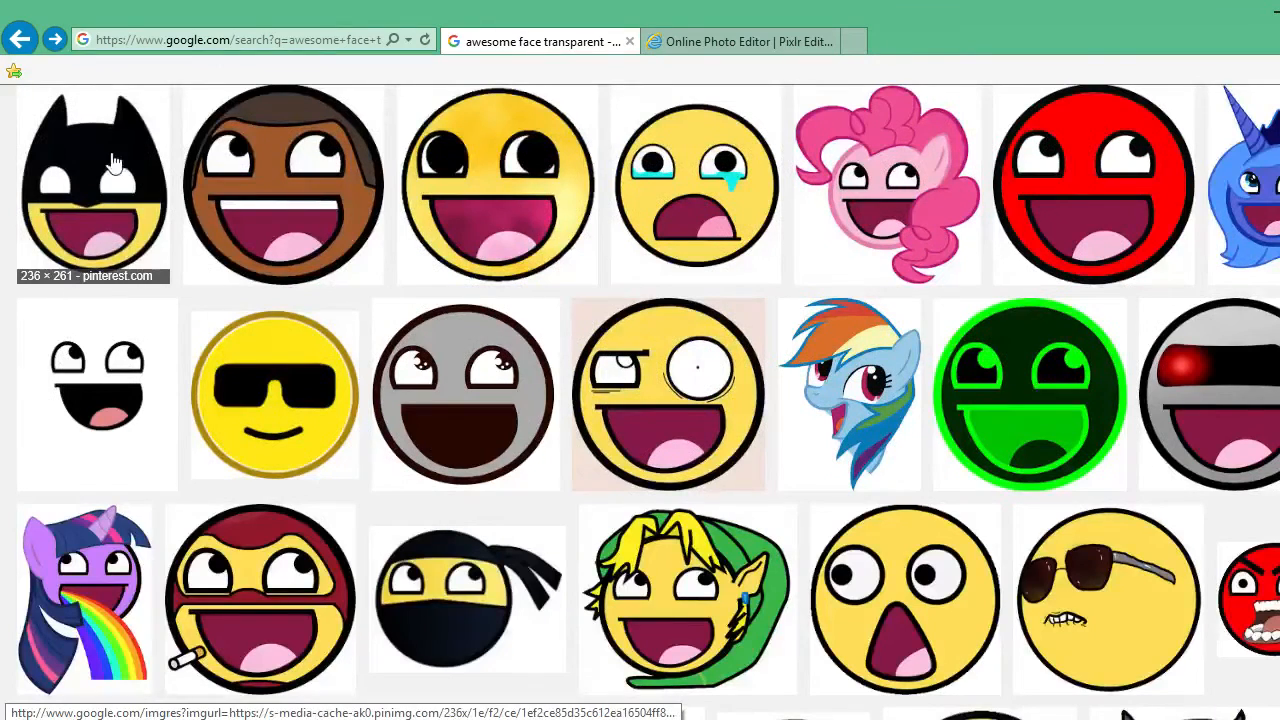
pyautogui.click(155, 259)
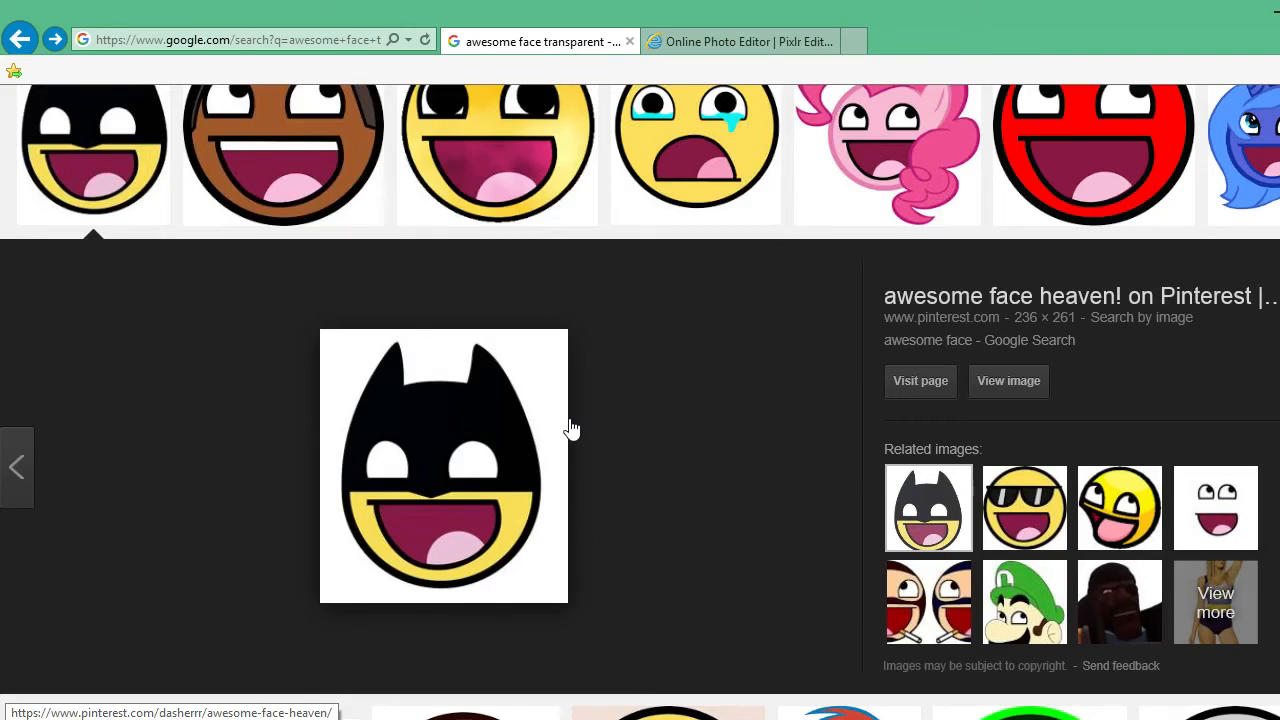
pyautogui.press('Escape')
pyautogui.scroll(3, 571, 429)
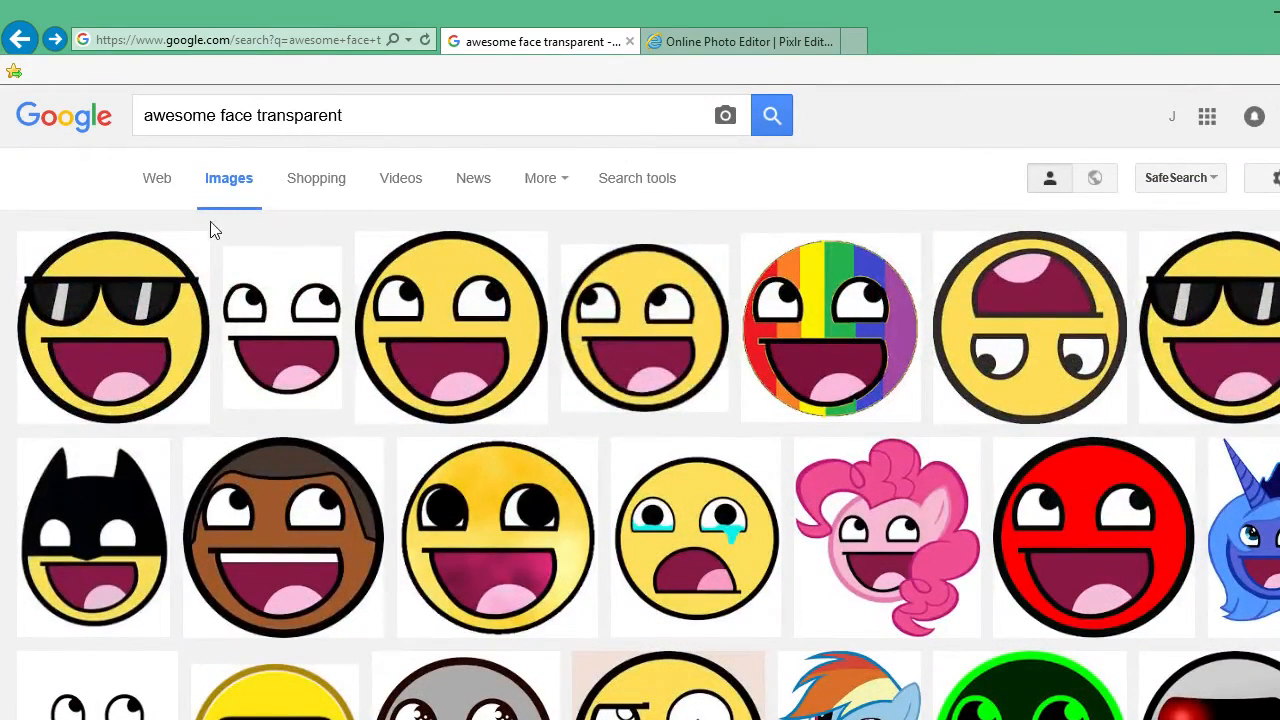
# - Save the transparent yellow face with sunglasses to the Pictures folder as a PNG named "Awesome face"
pyautogui.click(201, 260)
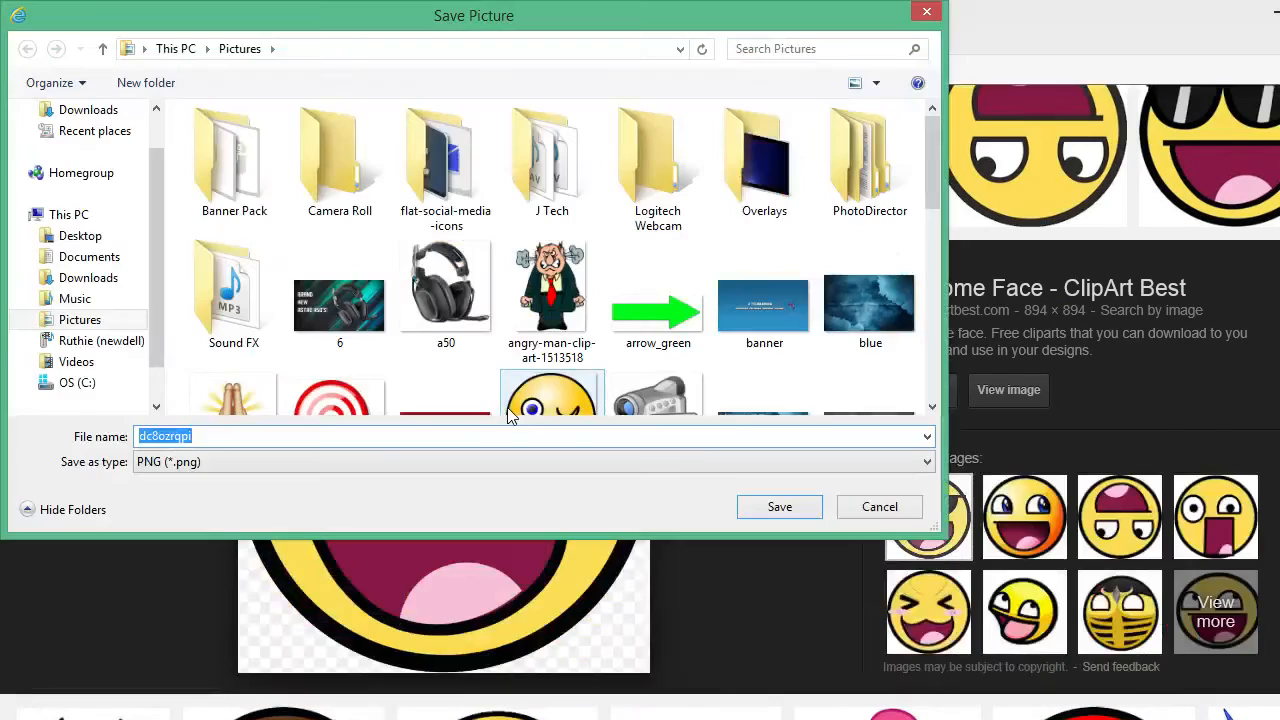
pyautogui.press('BackSpace')
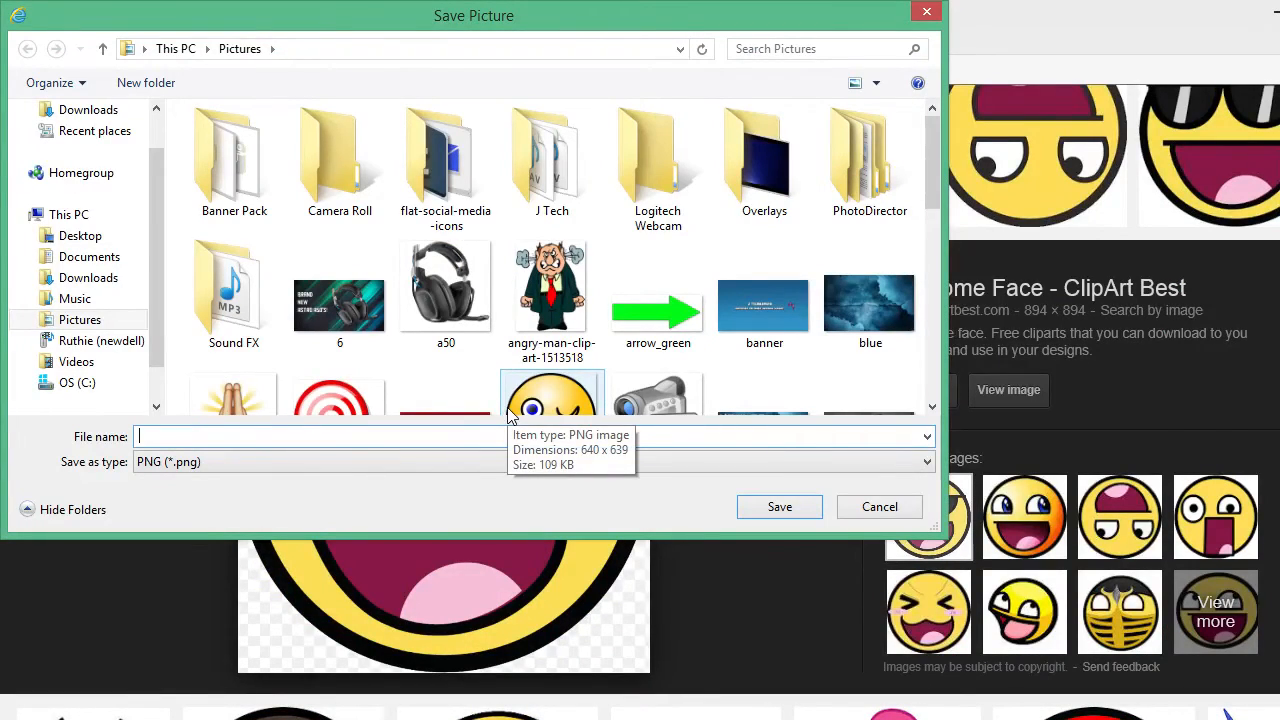
pyautogui.write('Awesi')
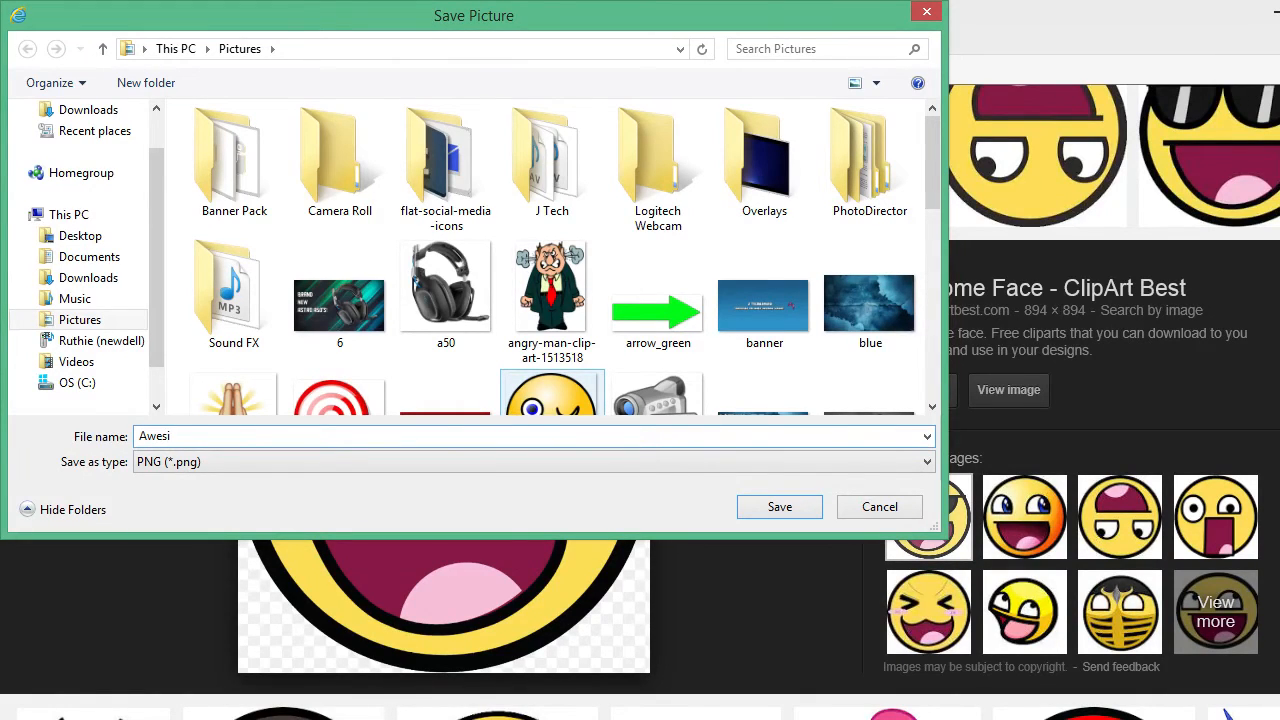
pyautogui.press('BackSpace')
pyautogui.write('ome face')
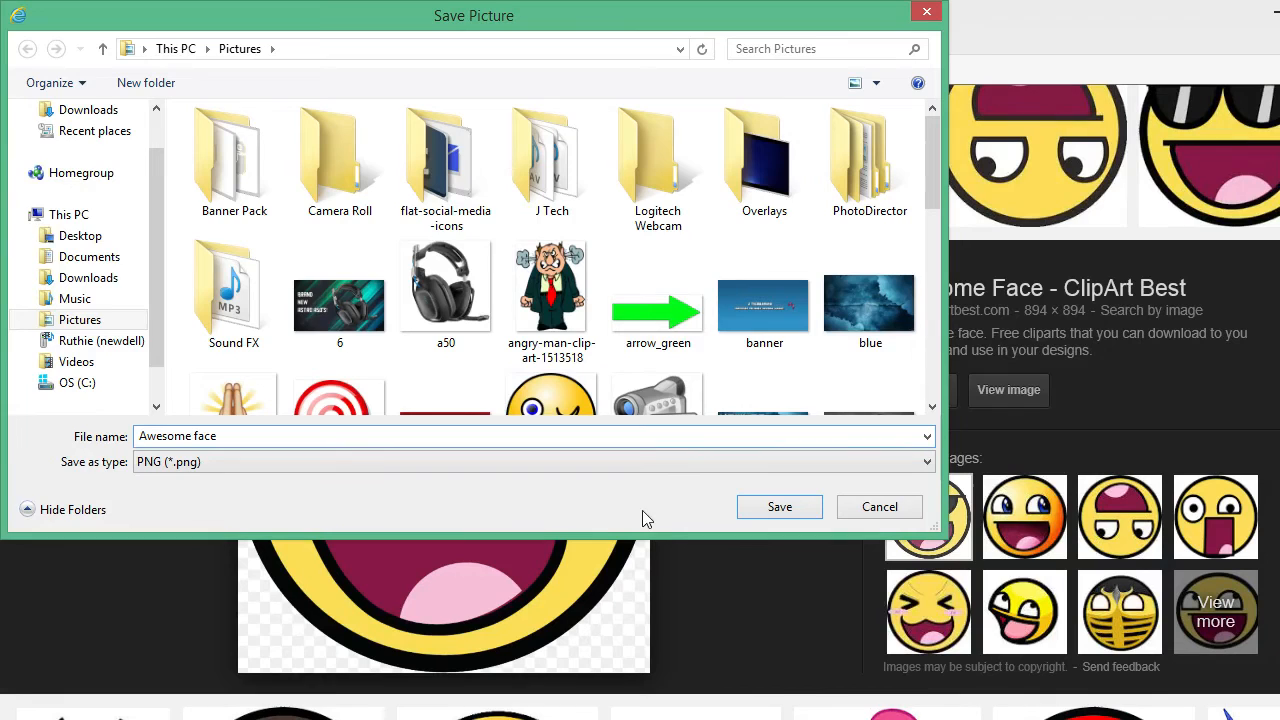
pyautogui.click(811, 517)
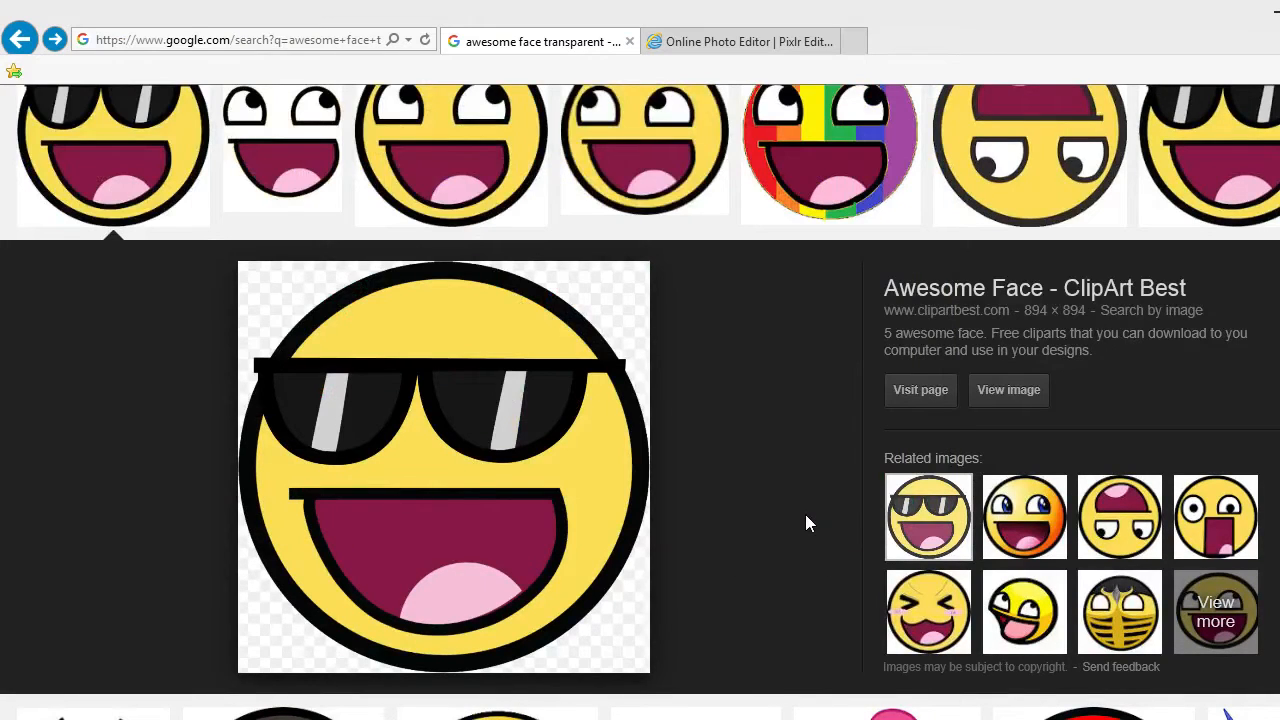
# - Switch back to Pixlr, open the Awesome face picture and paste it as a new layer into the thumbnail
pyautogui.click(748, 41)
pyautogui.click(25, 95)
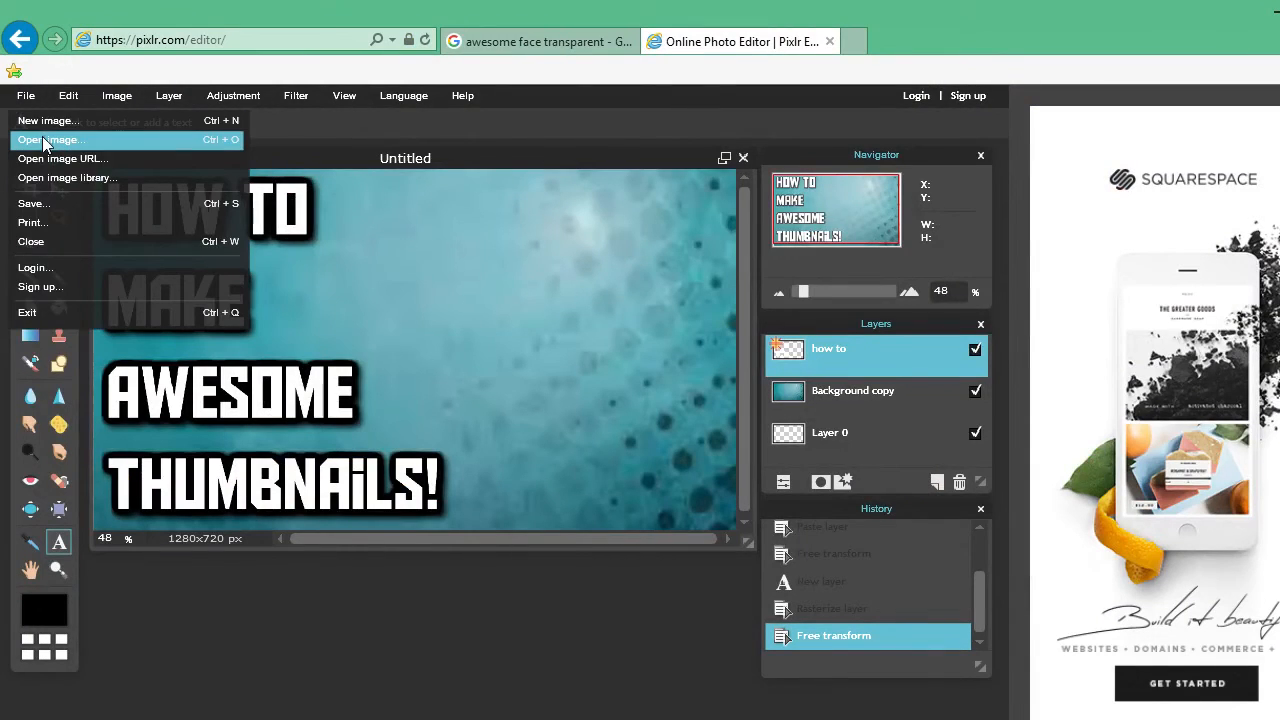
pyautogui.click(43, 140)
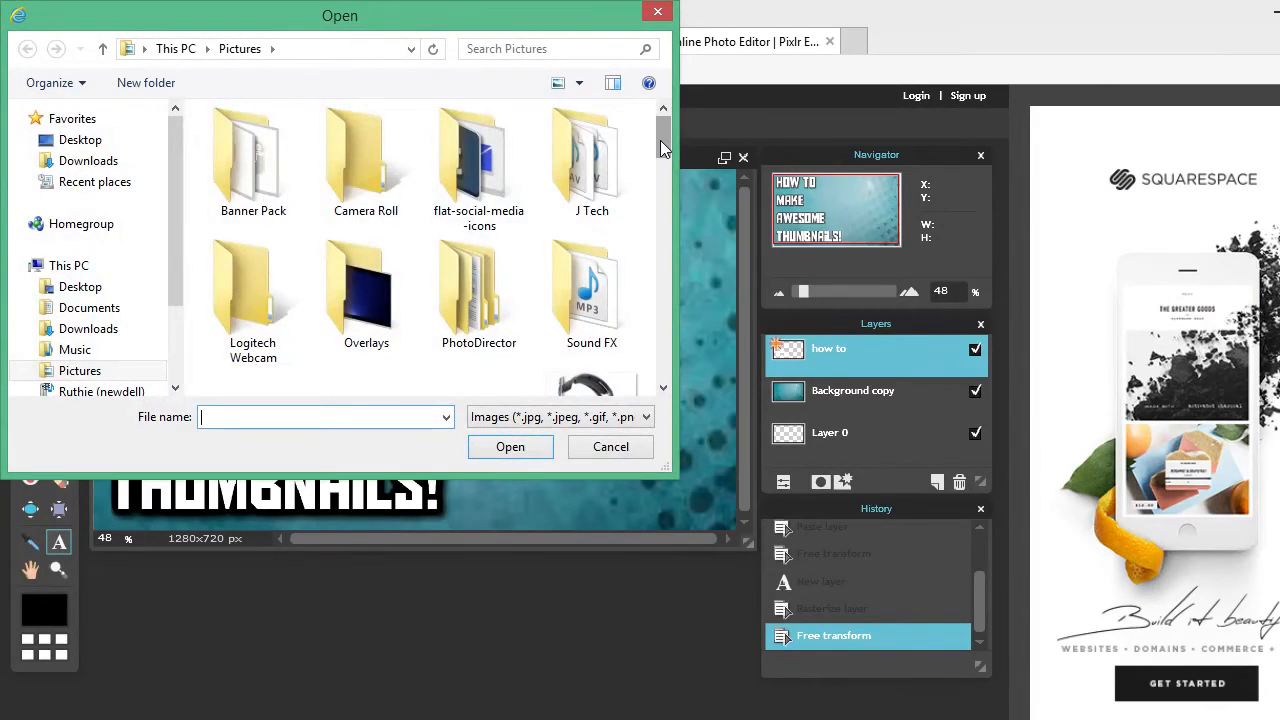
pyautogui.moveTo(660, 148); pyautogui.dragTo(668, 192)
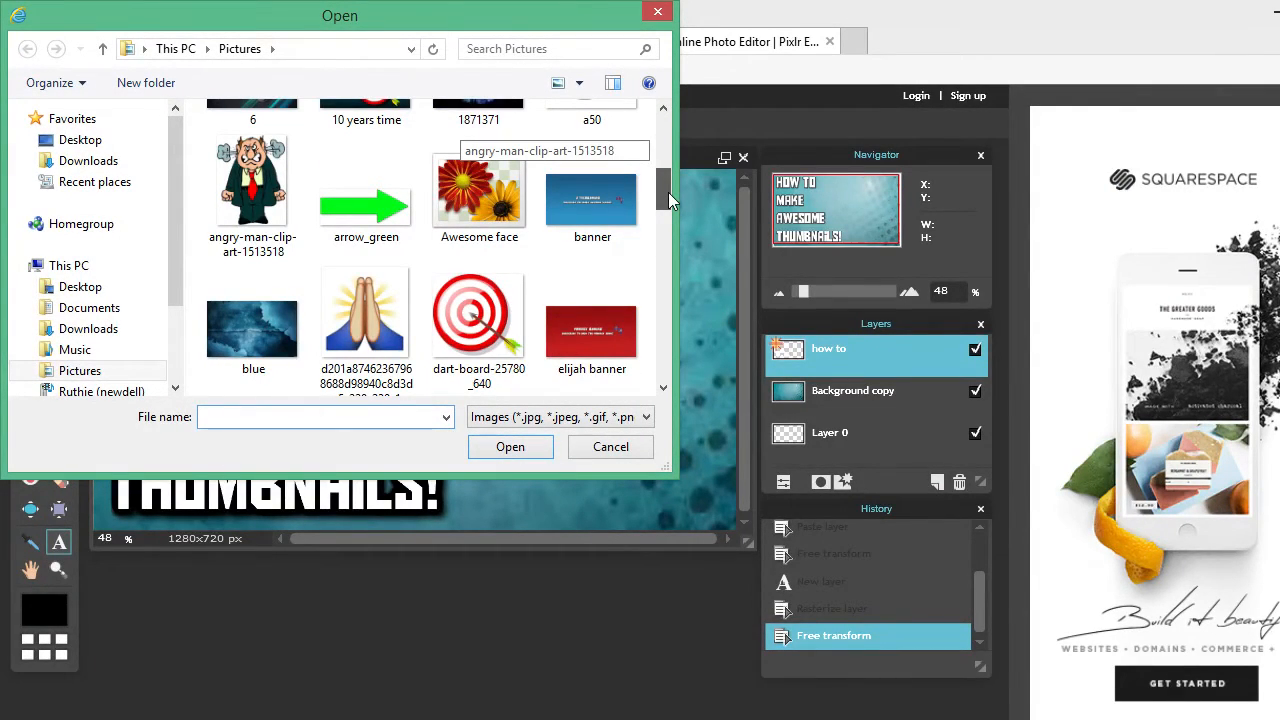
pyautogui.moveTo(668, 192)
pyautogui.mouseDown()
pyautogui.moveTo(657, 208)
pyautogui.moveTo(659, 161)
pyautogui.moveTo(659, 173)
pyautogui.mouseUp()
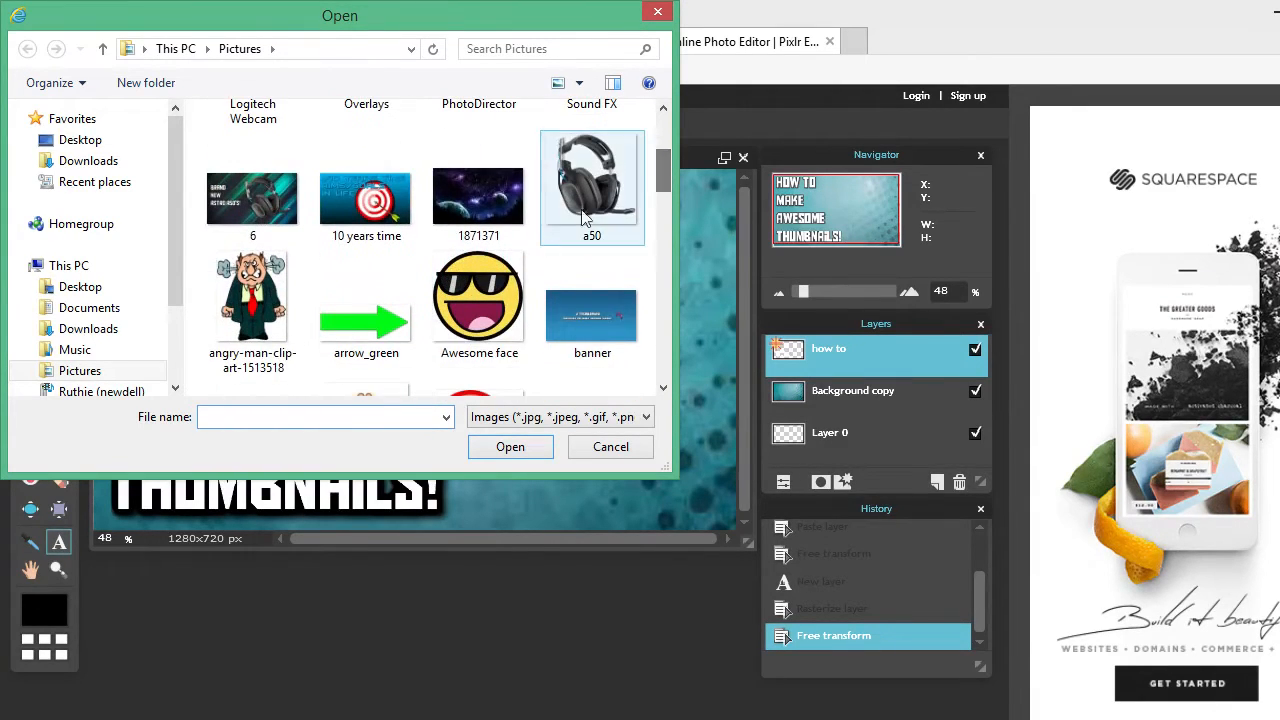
pyautogui.click(479, 300)
pyautogui.click(500, 450)
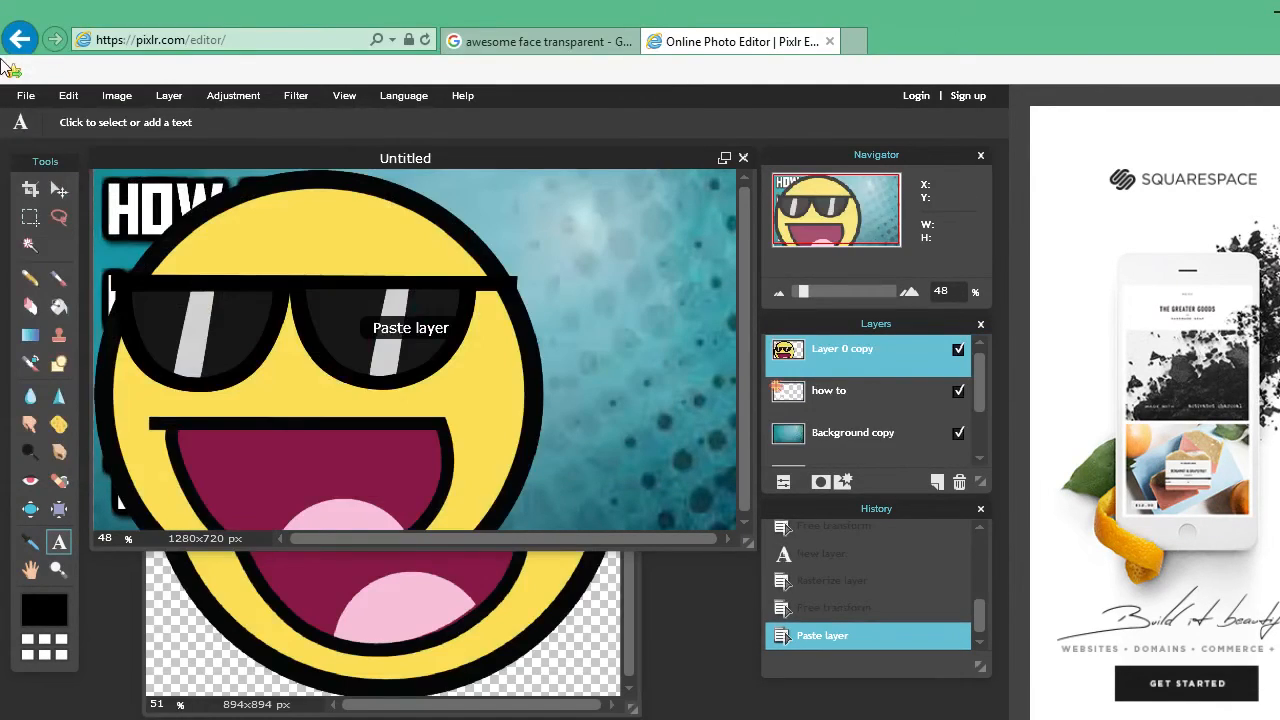
# - Shrink the face with Free transform, place it beside the text, tilt it counter-clockwise and apply the transform
pyautogui.click(79, 99)
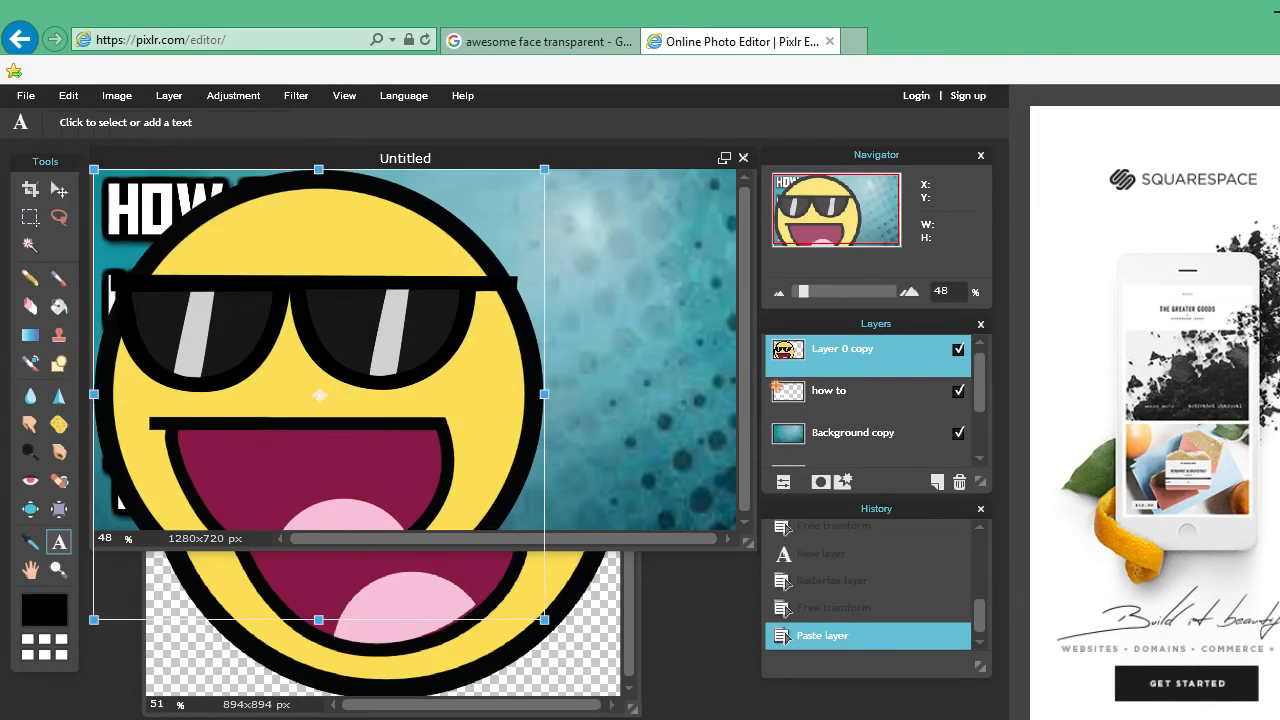
pyautogui.click(117, 249)
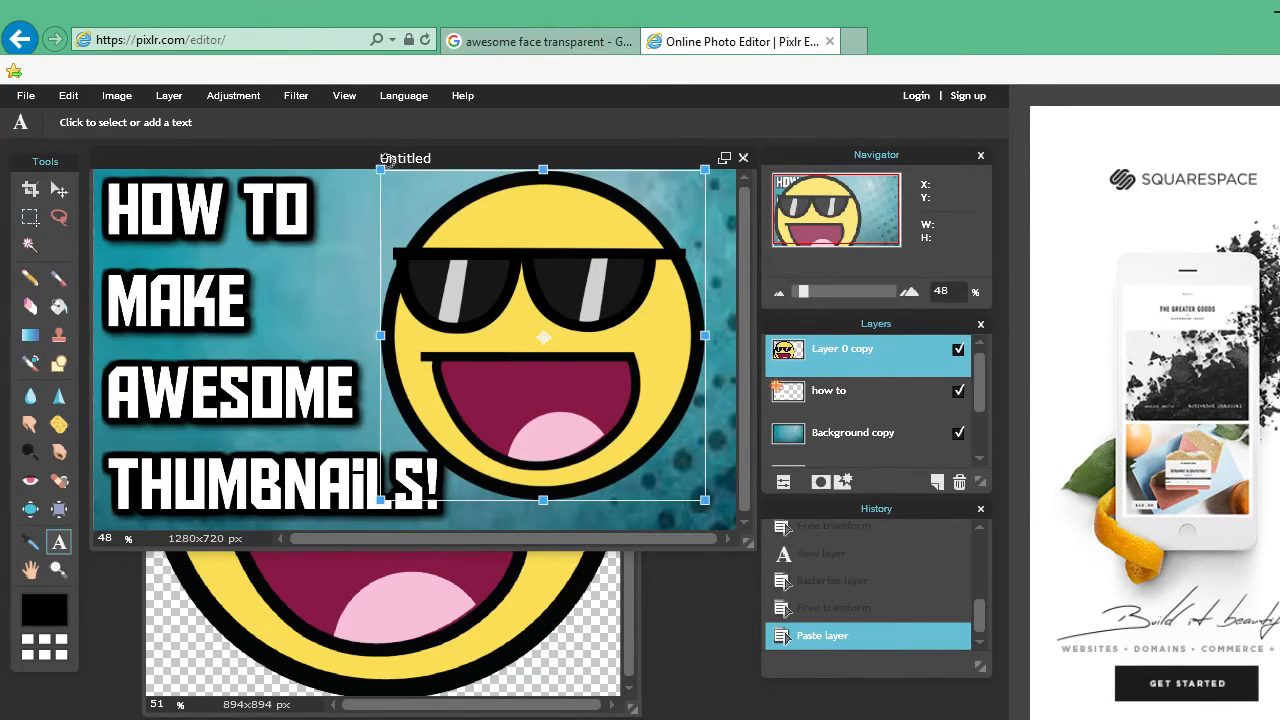
pyautogui.moveTo(388, 160); pyautogui.dragTo(333, 168)
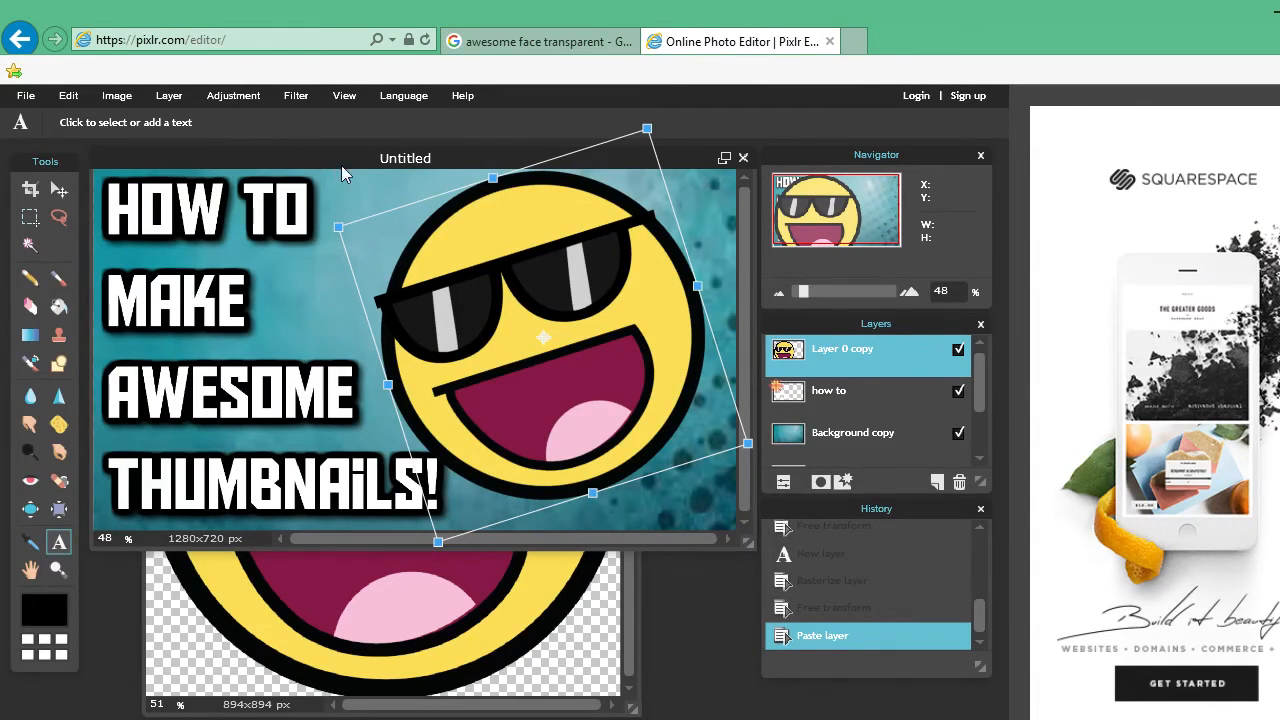
pyautogui.click(341, 165)
pyautogui.click(445, 448)
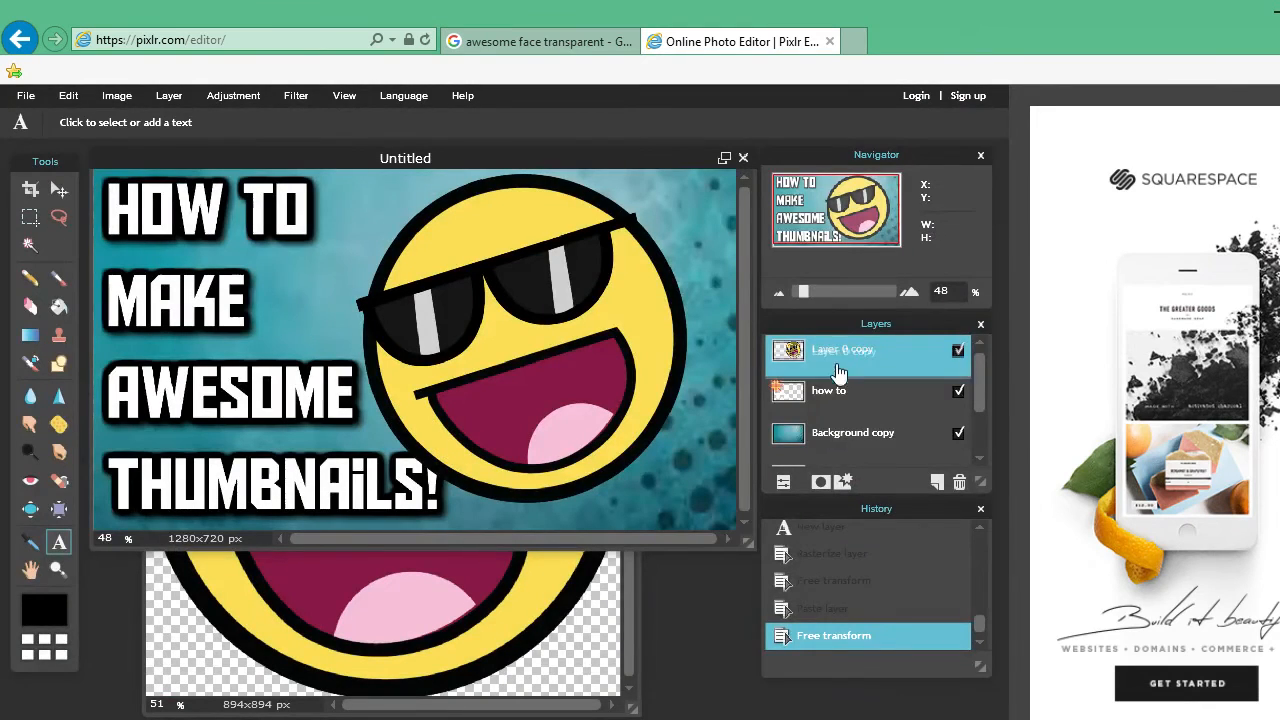
# - Place the face layer beneath the "how to" text layer and nudge the face slightly down and to the right
pyautogui.moveTo(838, 372); pyautogui.dragTo(831, 422)
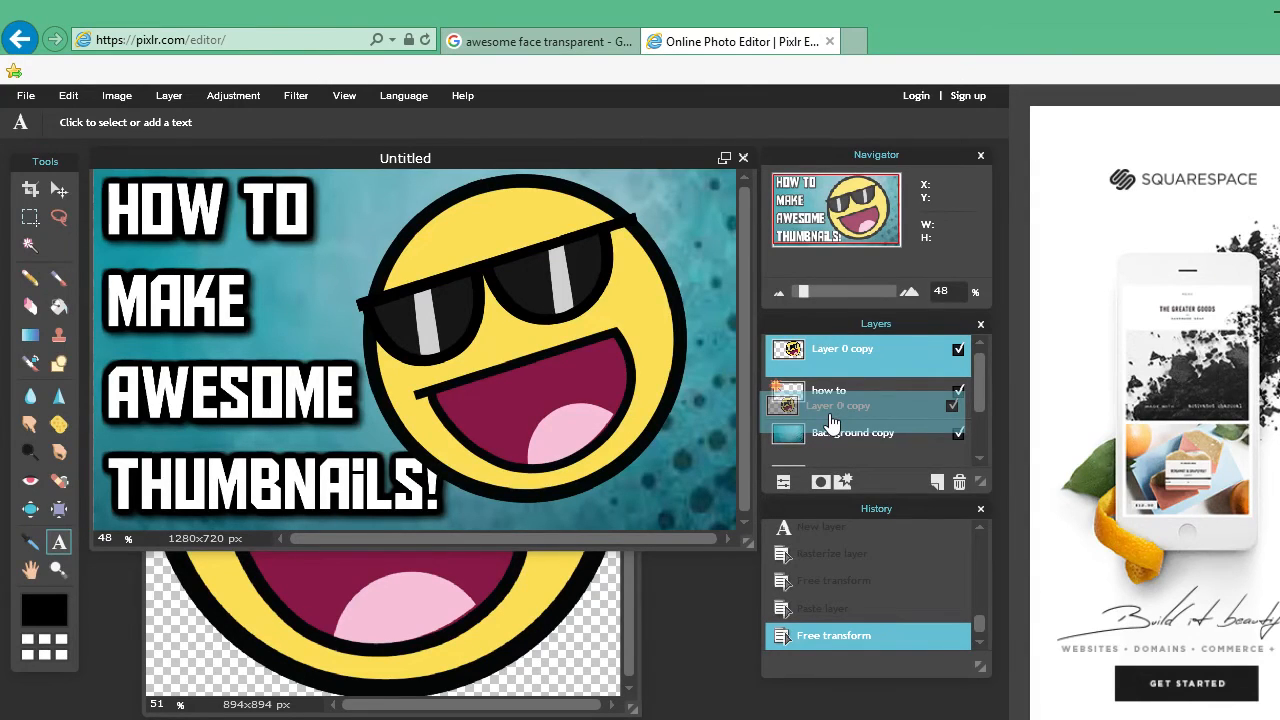
pyautogui.moveTo(831, 422); pyautogui.dragTo(831, 422)
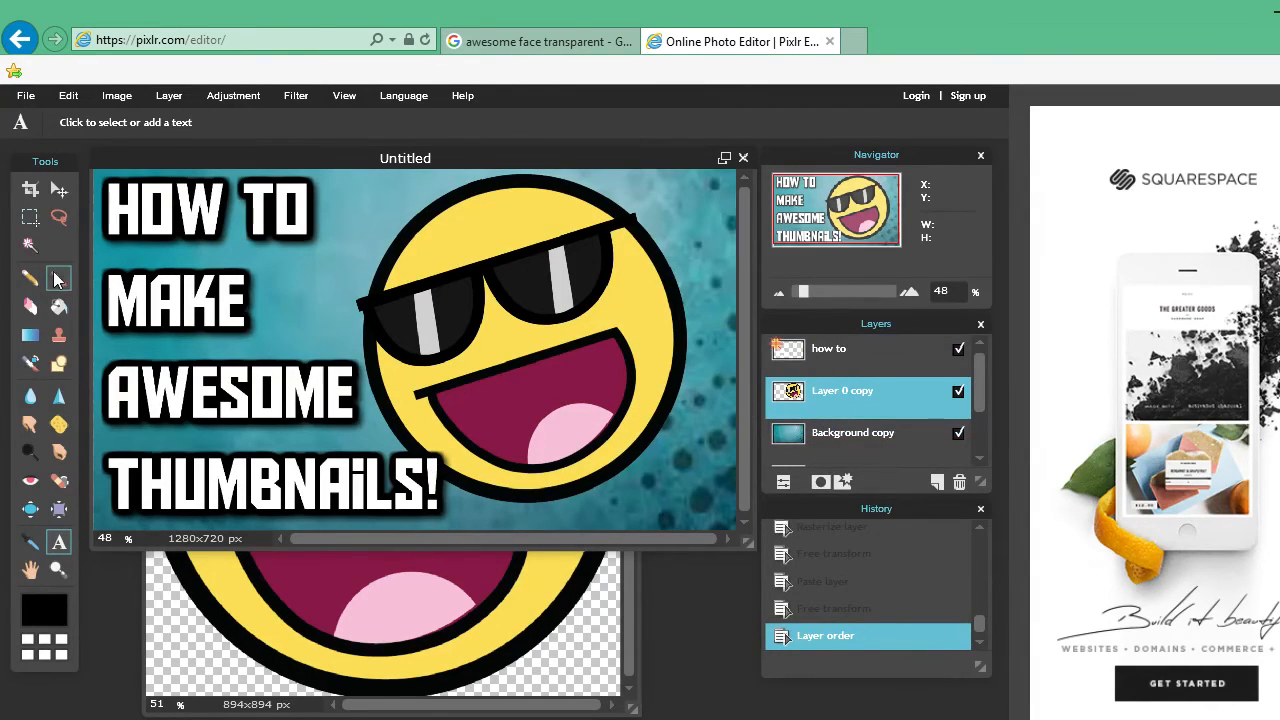
pyautogui.click(59, 189)
pyautogui.moveTo(429, 327); pyautogui.dragTo(437, 345)
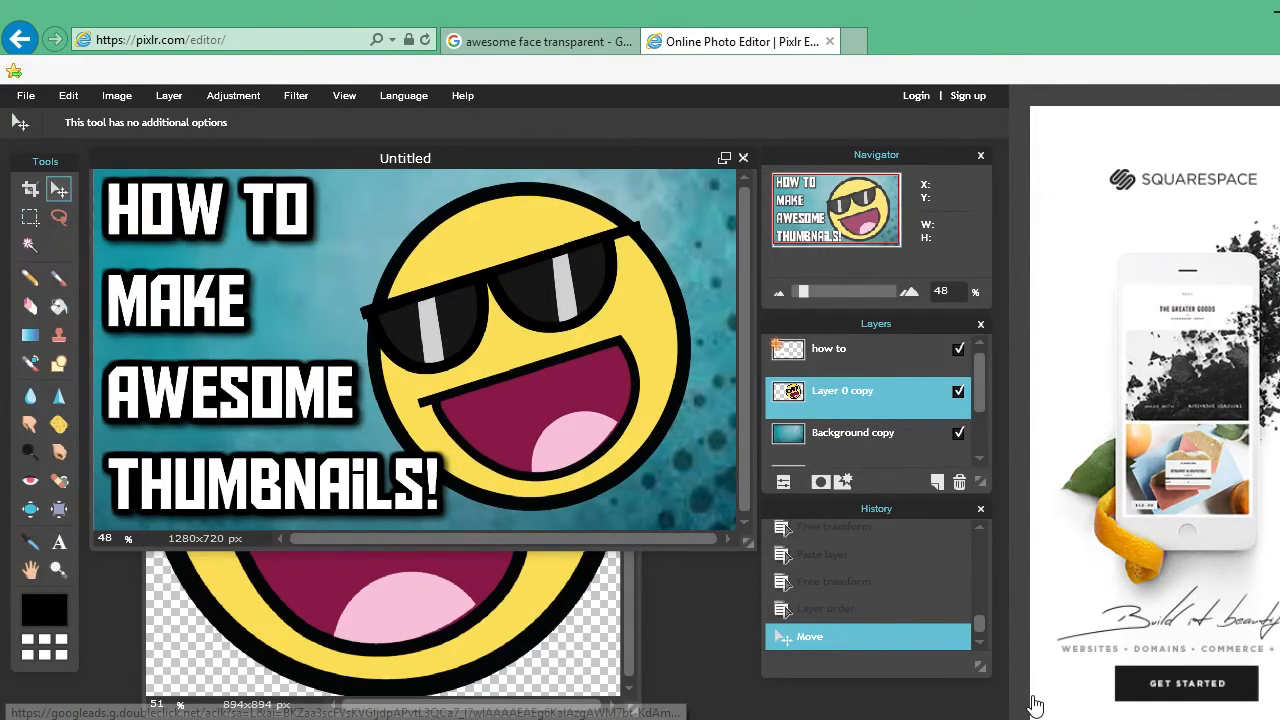
# - Give the face layer a black outer glow with hardness 5 and size 5
pyautogui.click(840, 484)
pyautogui.moveTo(640, 139); pyautogui.dragTo(837, 175)
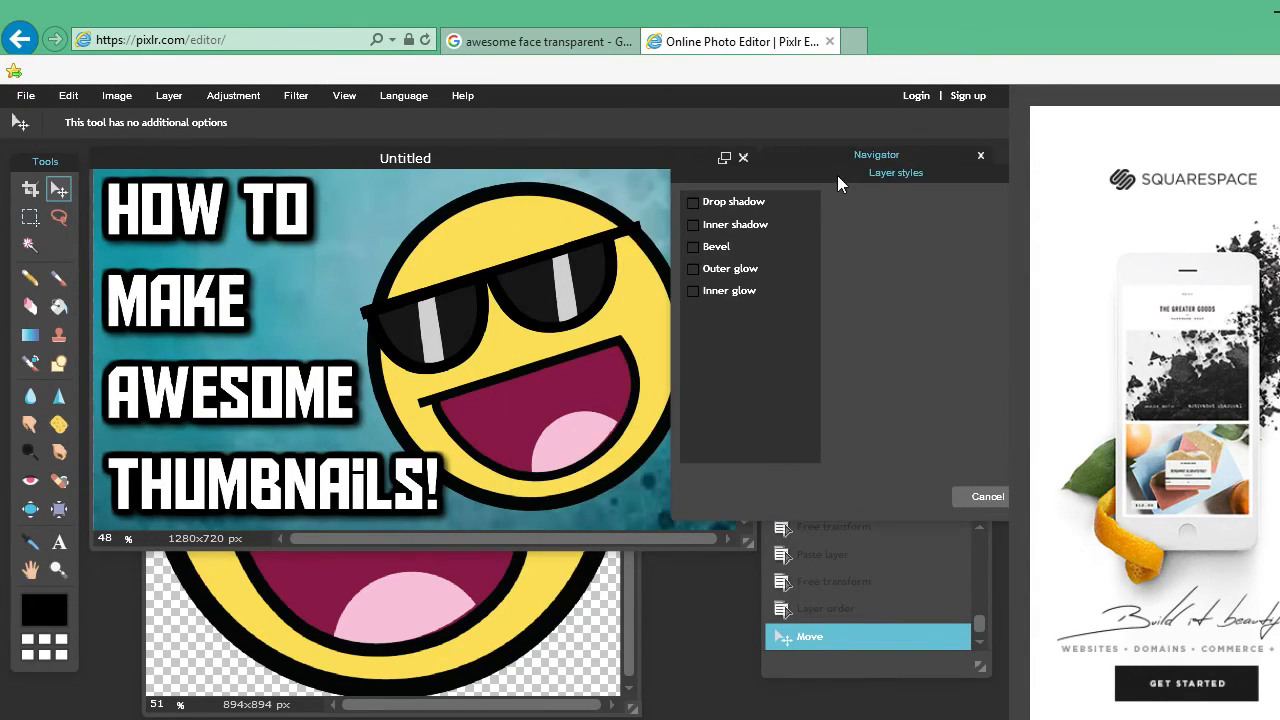
pyautogui.click(692, 268)
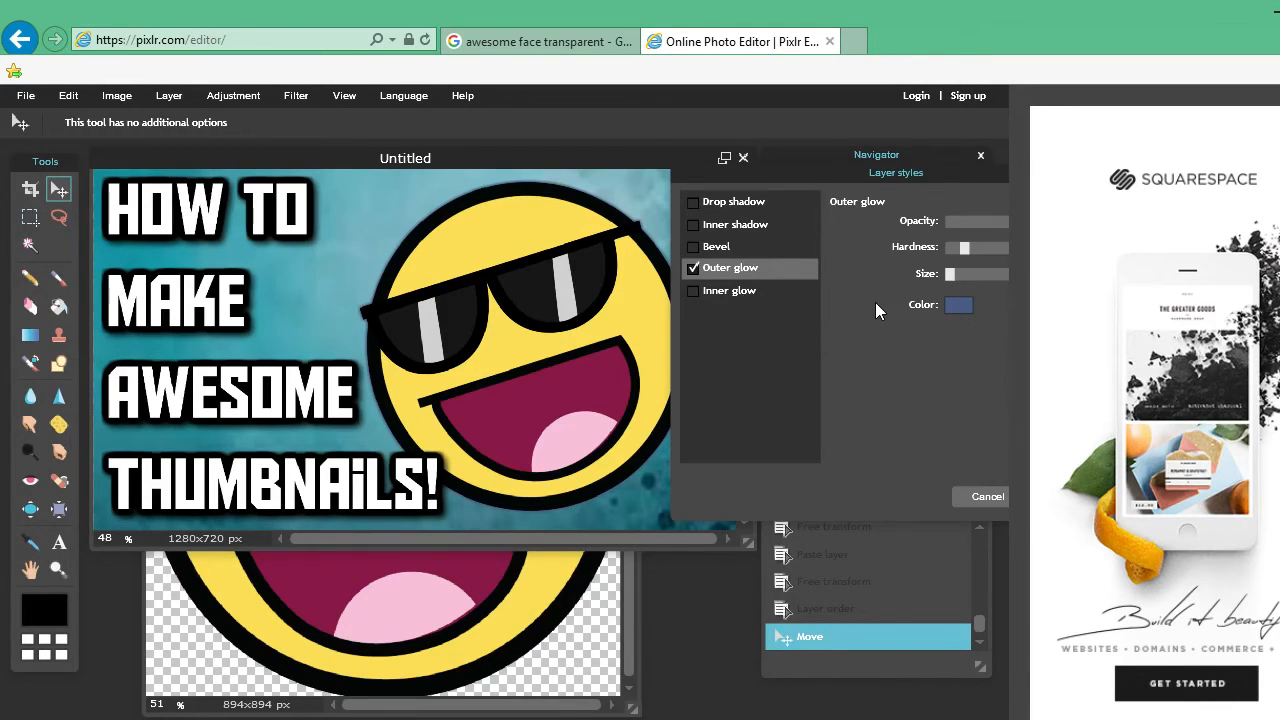
pyautogui.click(958, 304)
pyautogui.moveTo(941, 135); pyautogui.dragTo(681, 162)
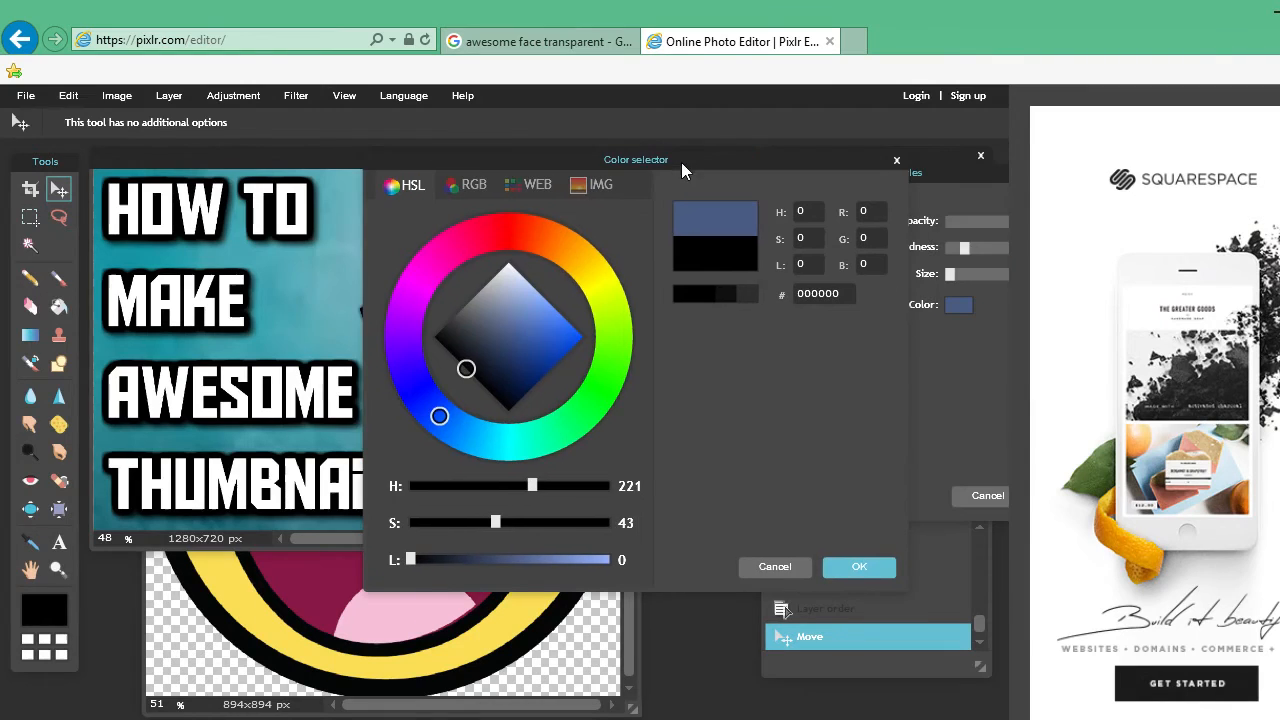
pyautogui.click(838, 563)
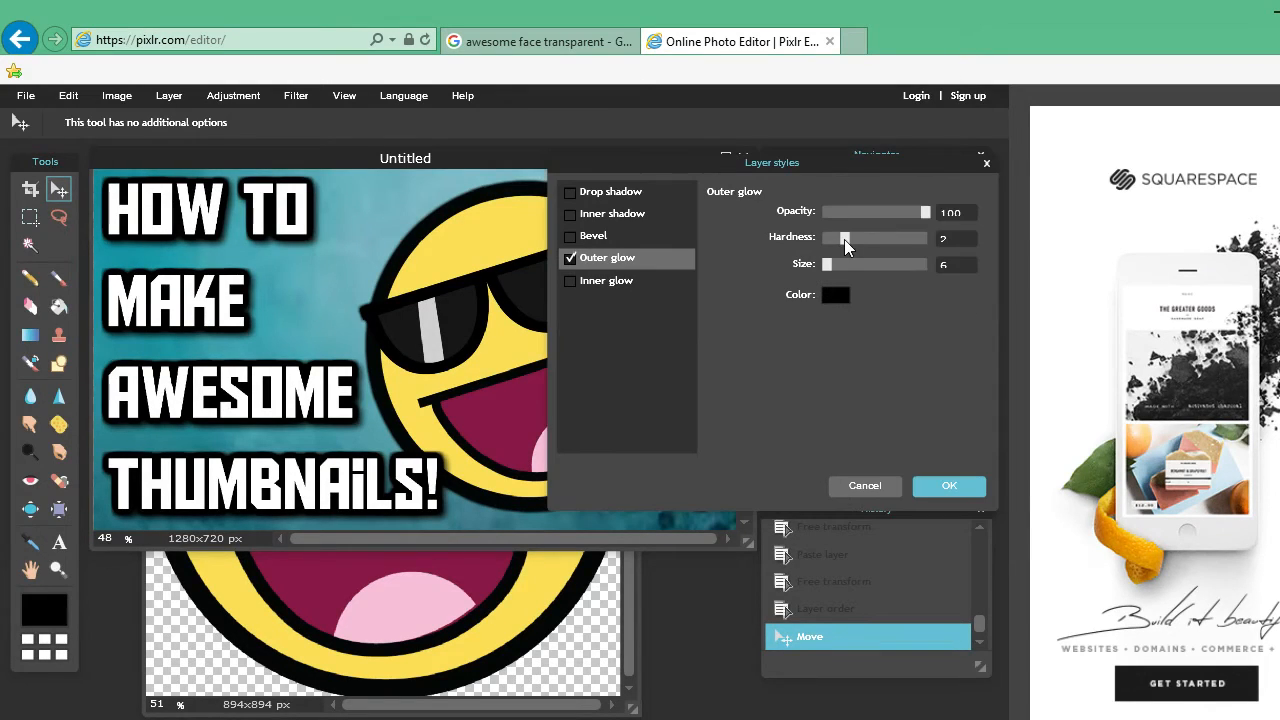
pyautogui.moveTo(846, 241); pyautogui.dragTo(826, 264)
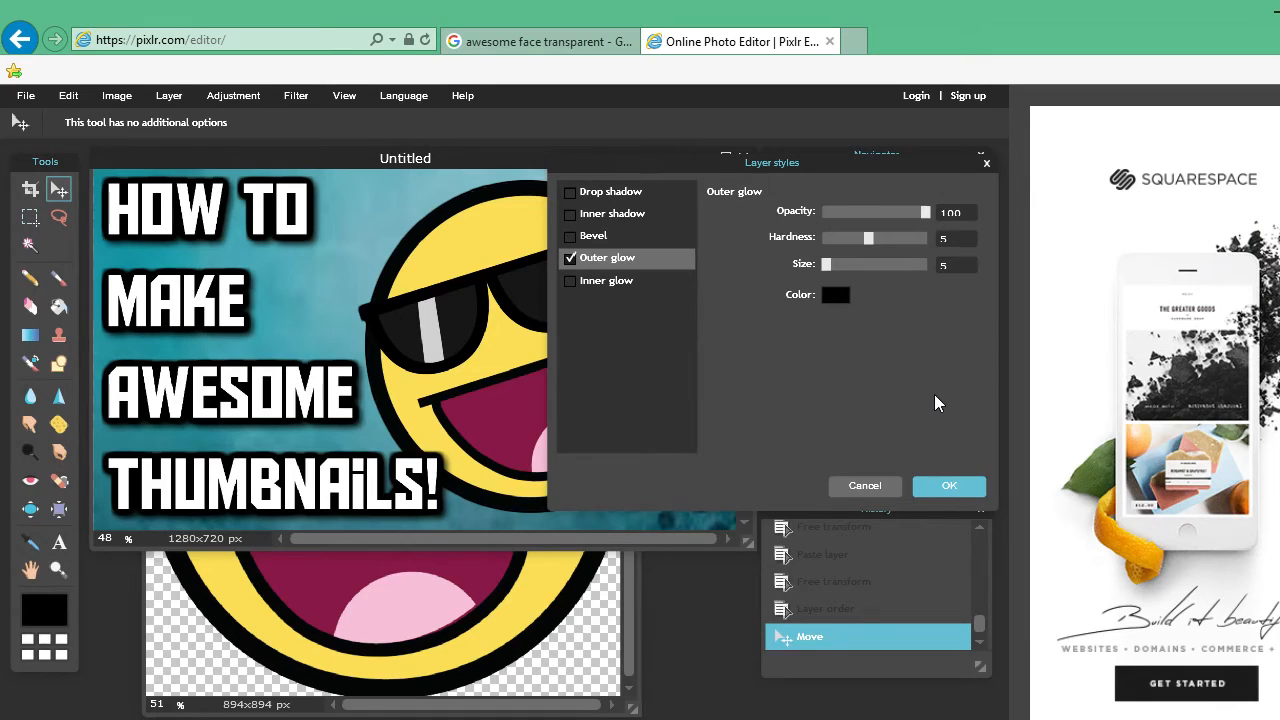
pyautogui.press('Return')
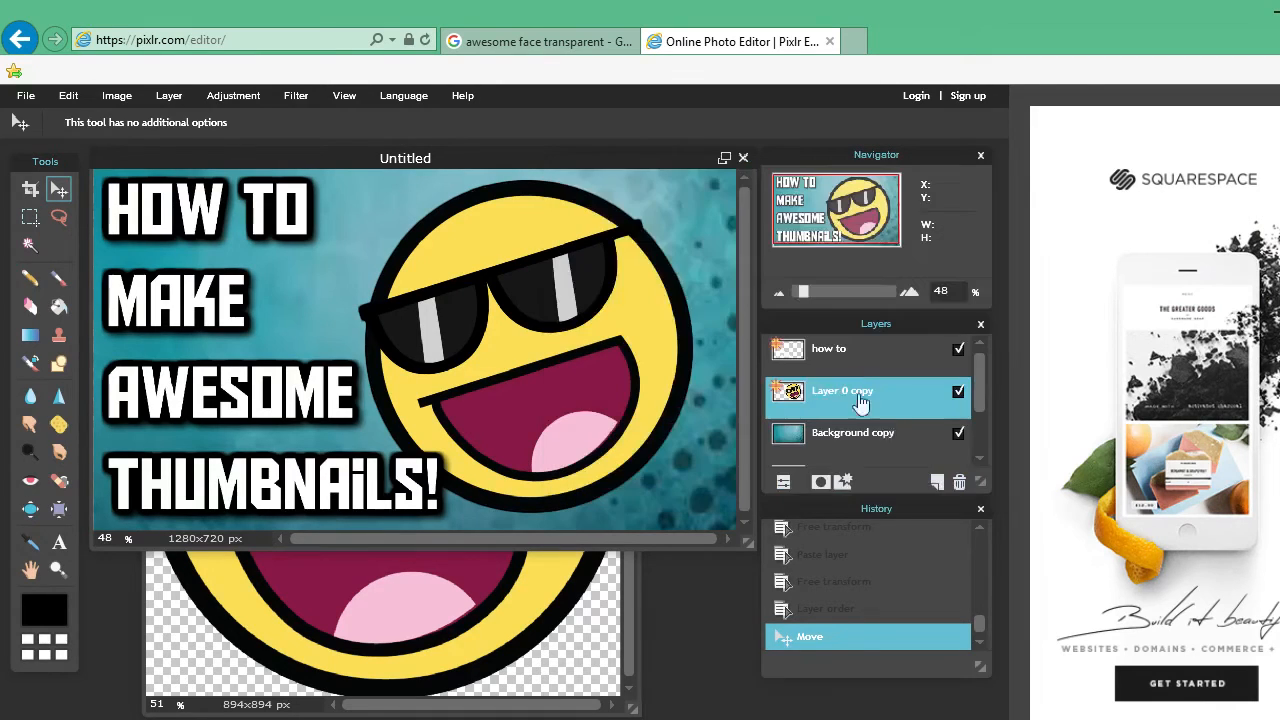
# - Check the face layer's outer glow settings again and close the original Awesome face image
pyautogui.click(844, 484)
pyautogui.click(595, 231)
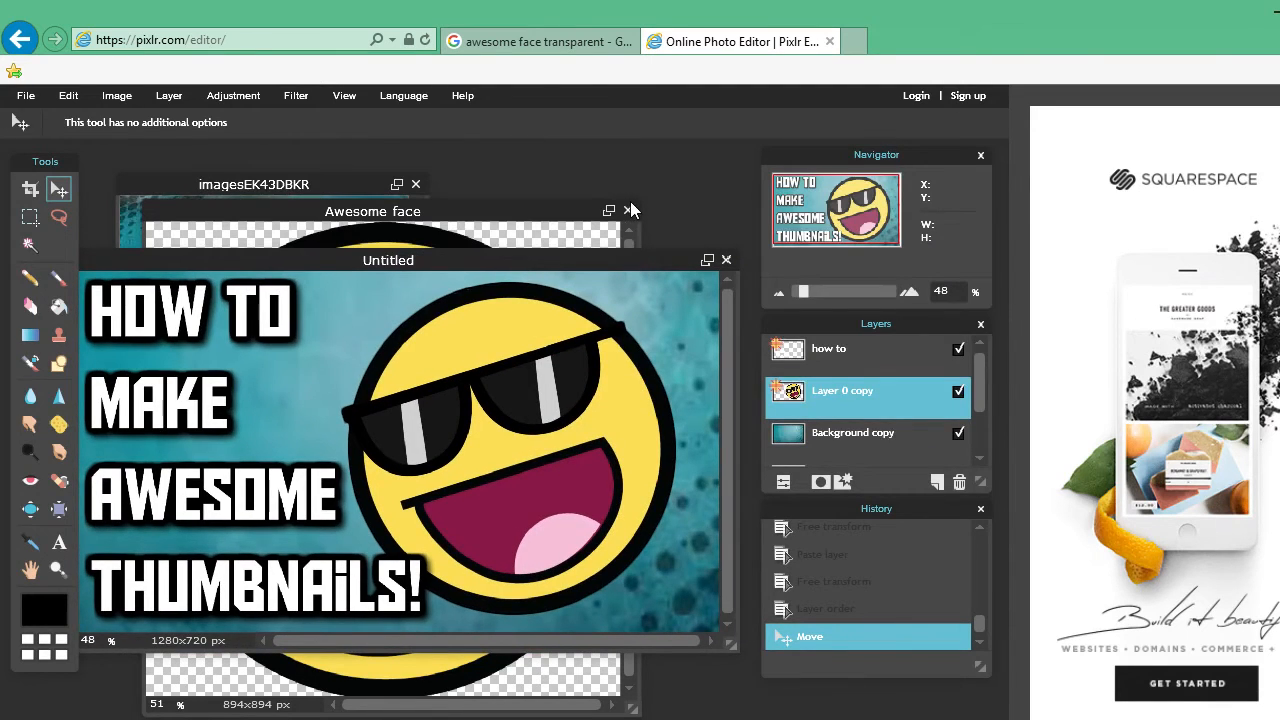
pyautogui.click(629, 210)
pyautogui.click(629, 210)
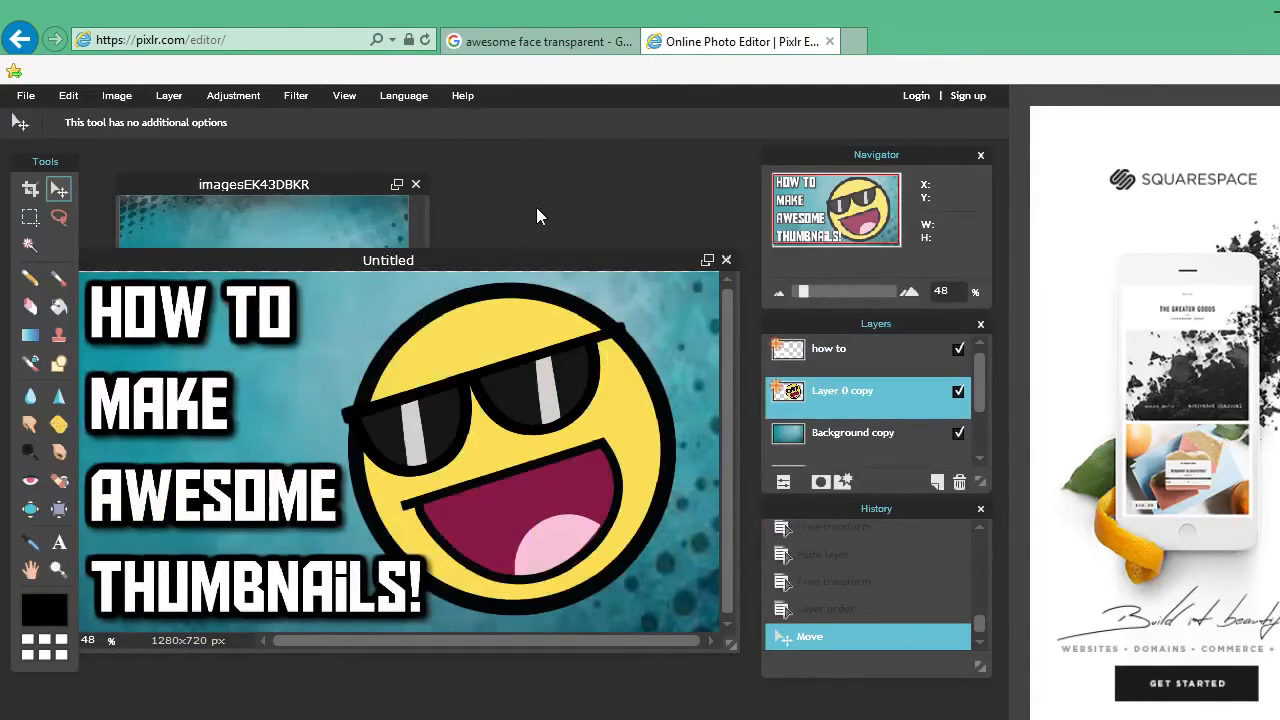
# - Close the imagesEK43DBKR background source image and move the thumbnail's window up into the freed space
pyautogui.click(416, 186)
pyautogui.moveTo(474, 260); pyautogui.dragTo(483, 176)
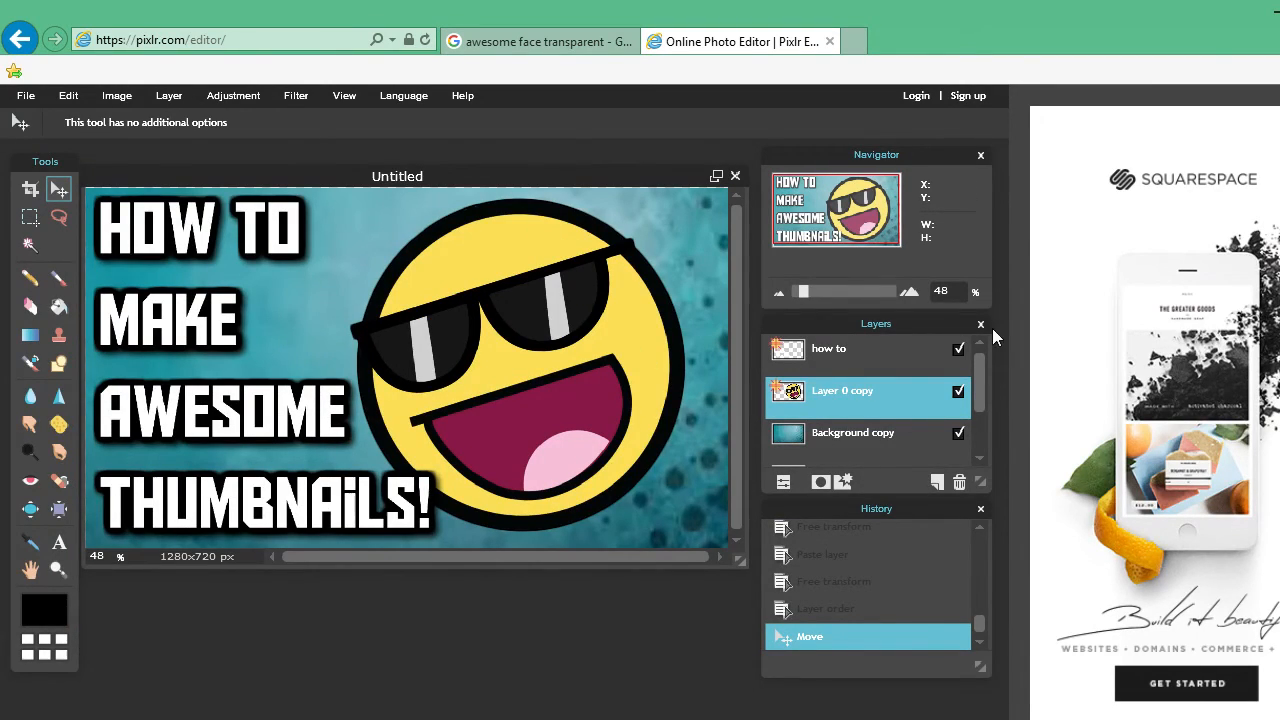
pyautogui.scroll(-2, 978, 379)
pyautogui.scroll(2, 979, 370)
# - Look over the Gradient tool's presets and the rectangular marquee's options without applying anything to the thumbnail
pyautogui.click(30, 334)
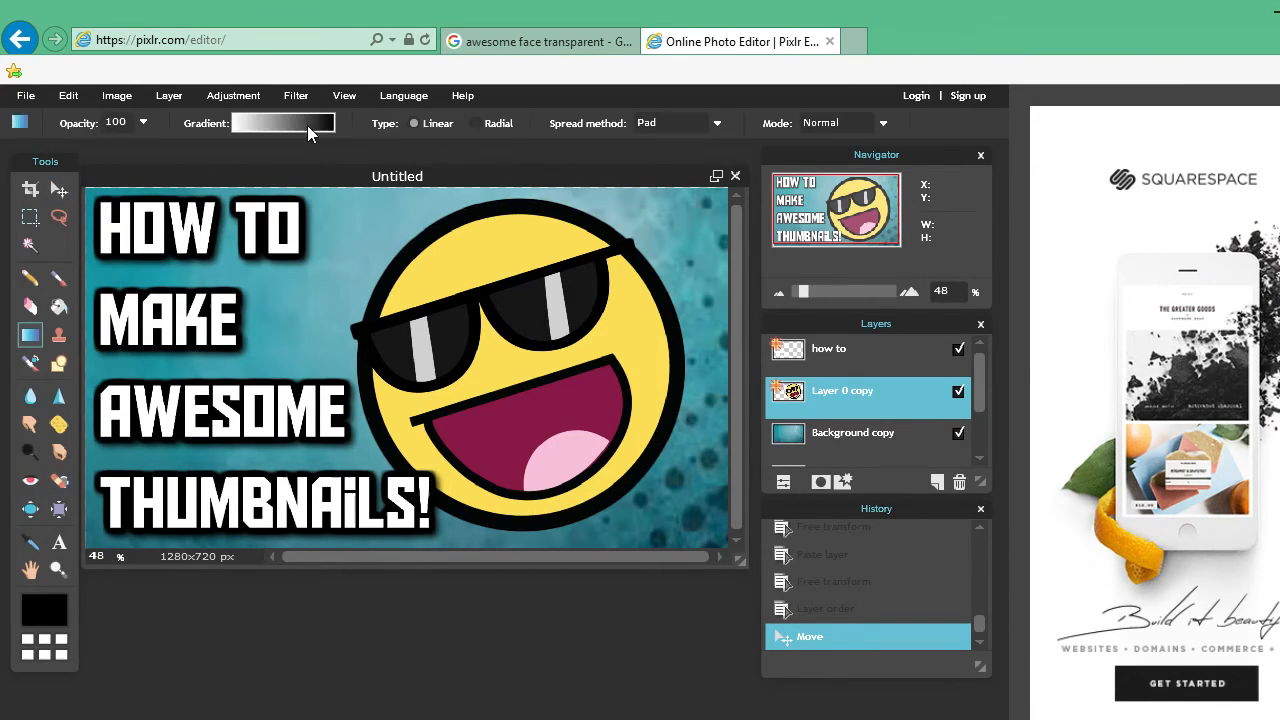
pyautogui.click(311, 125)
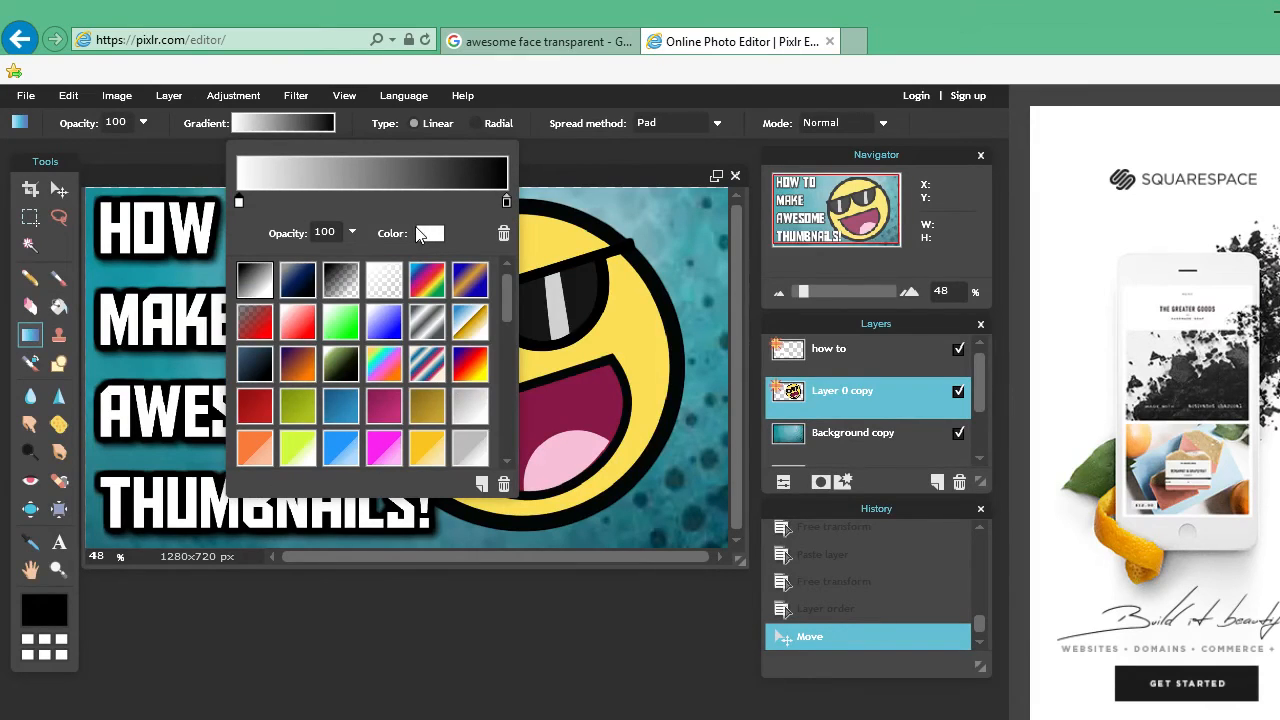
pyautogui.click(559, 147)
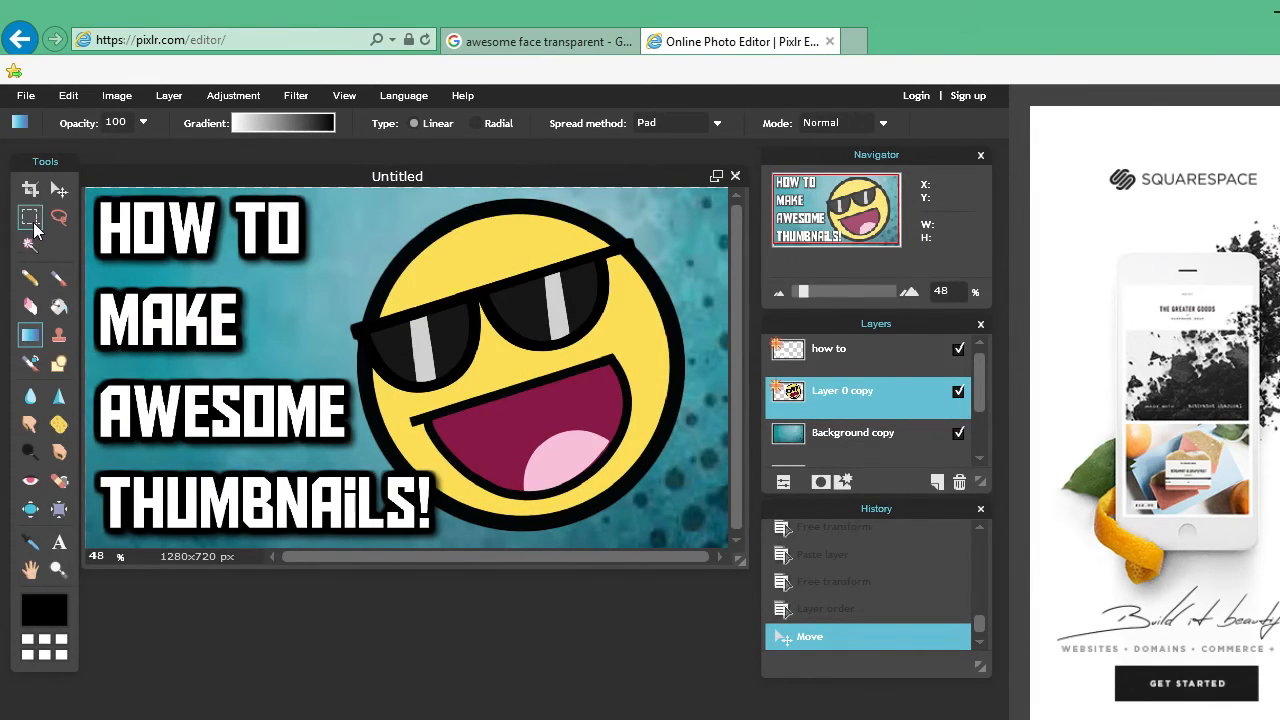
pyautogui.click(30, 216)
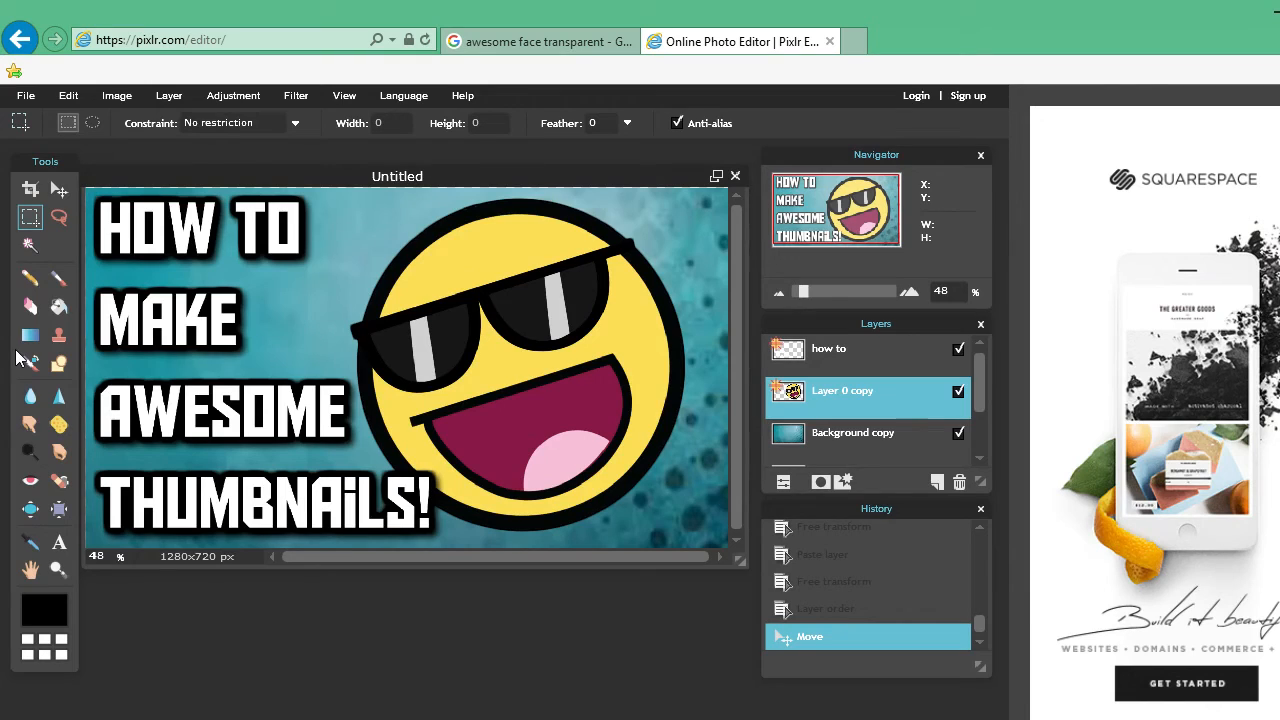
pyautogui.click(30, 335)
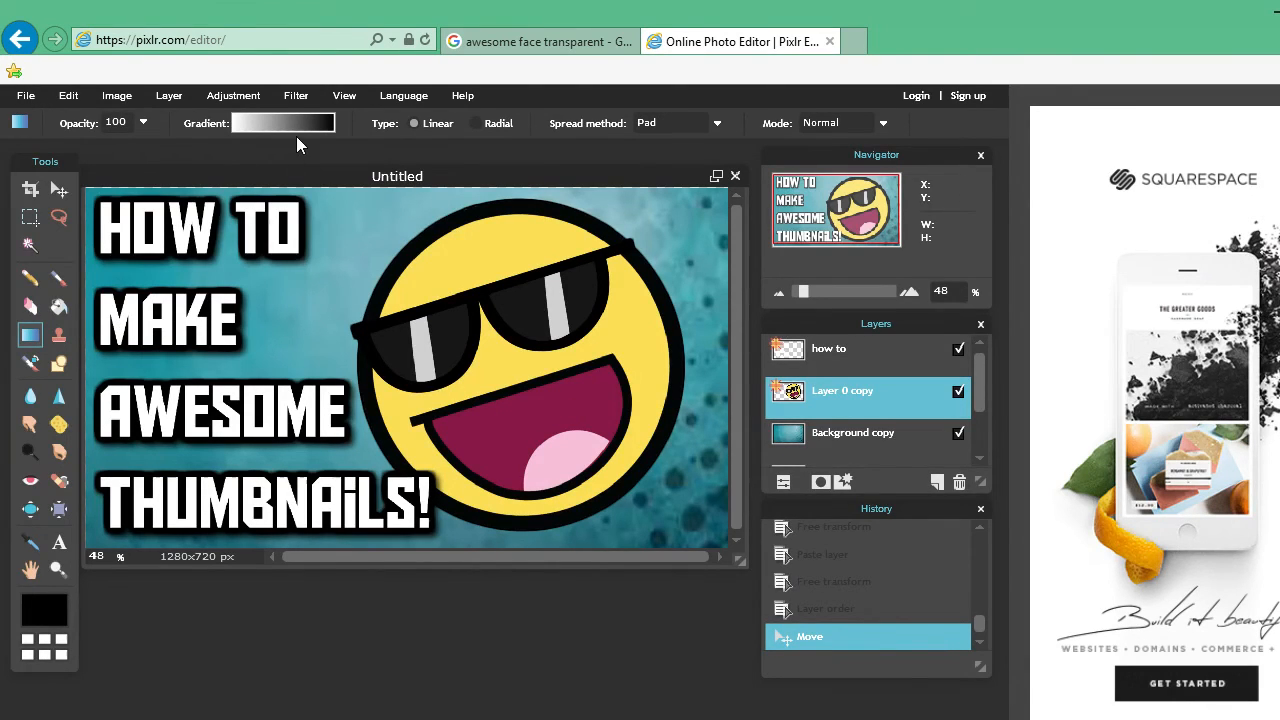
# - Start saving the thumbnail to the computer, with the format set to PNG (Transparent, full quality)
pyautogui.click(30, 96)
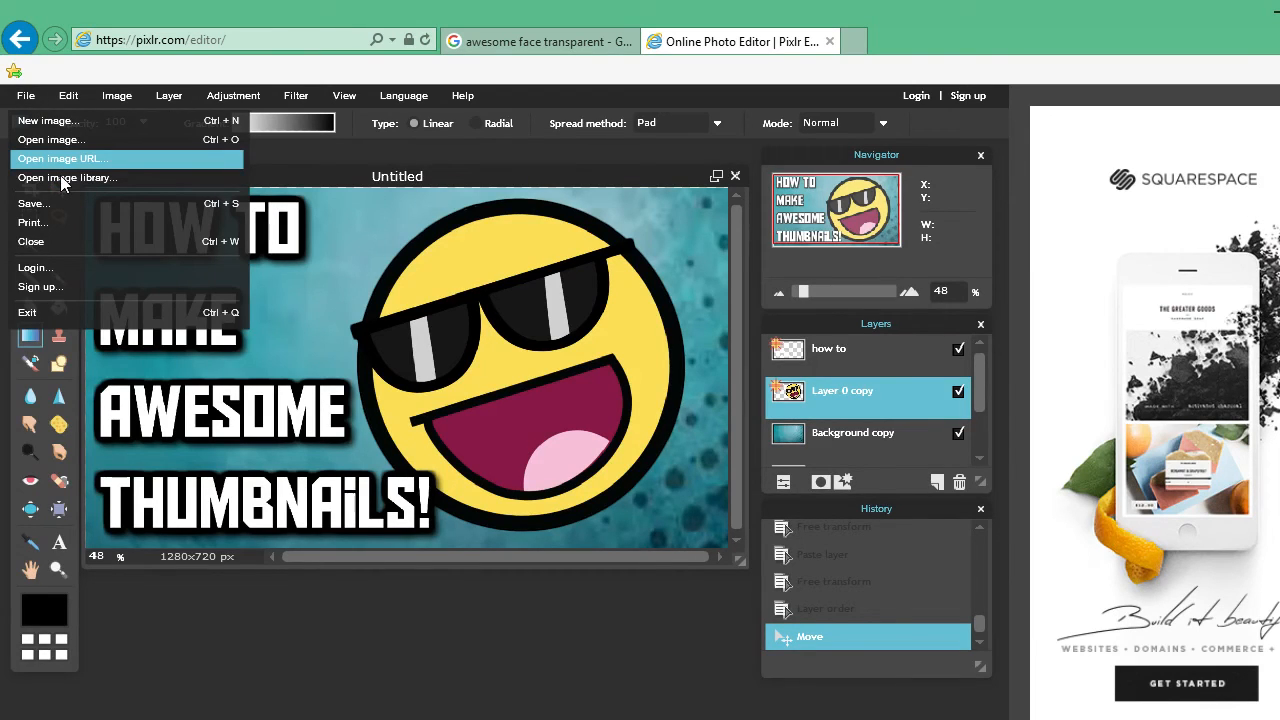
pyautogui.click(60, 203)
pyautogui.click(689, 342)
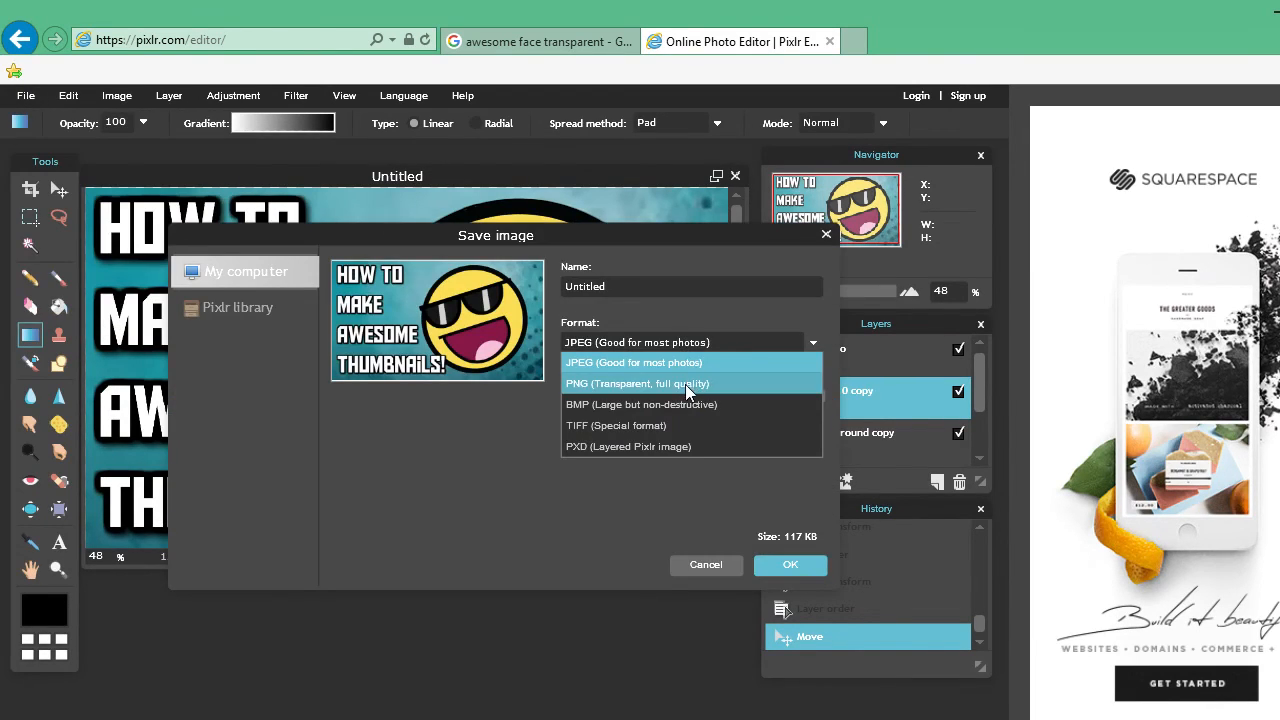
pyautogui.click(685, 384)
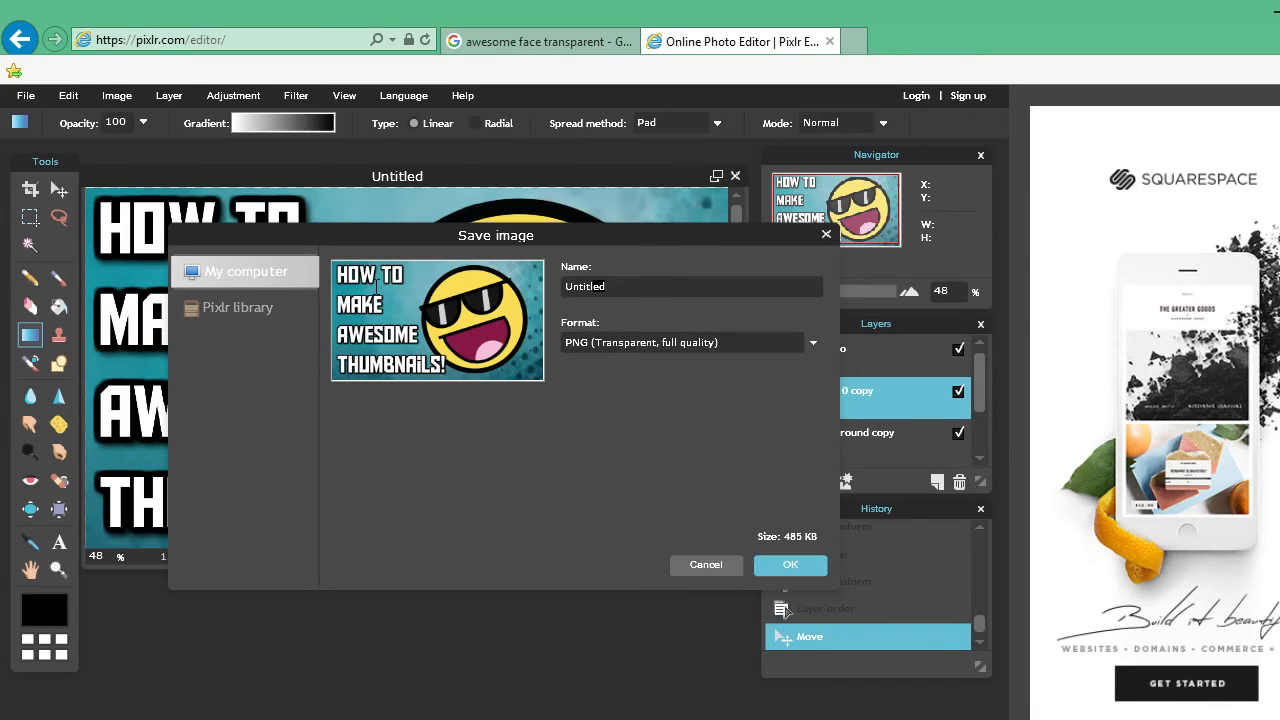
# - Name the image "Awesome thumbnails" and save it in the Pictures folder
pyautogui.hotkey('ctrl', 'a')
pyautogui.press('BackSpace')
pyautogui.write('Awesoem thumbnails')
pyautogui.click(614, 288)
pyautogui.write('e')
pyautogui.click(786, 563)
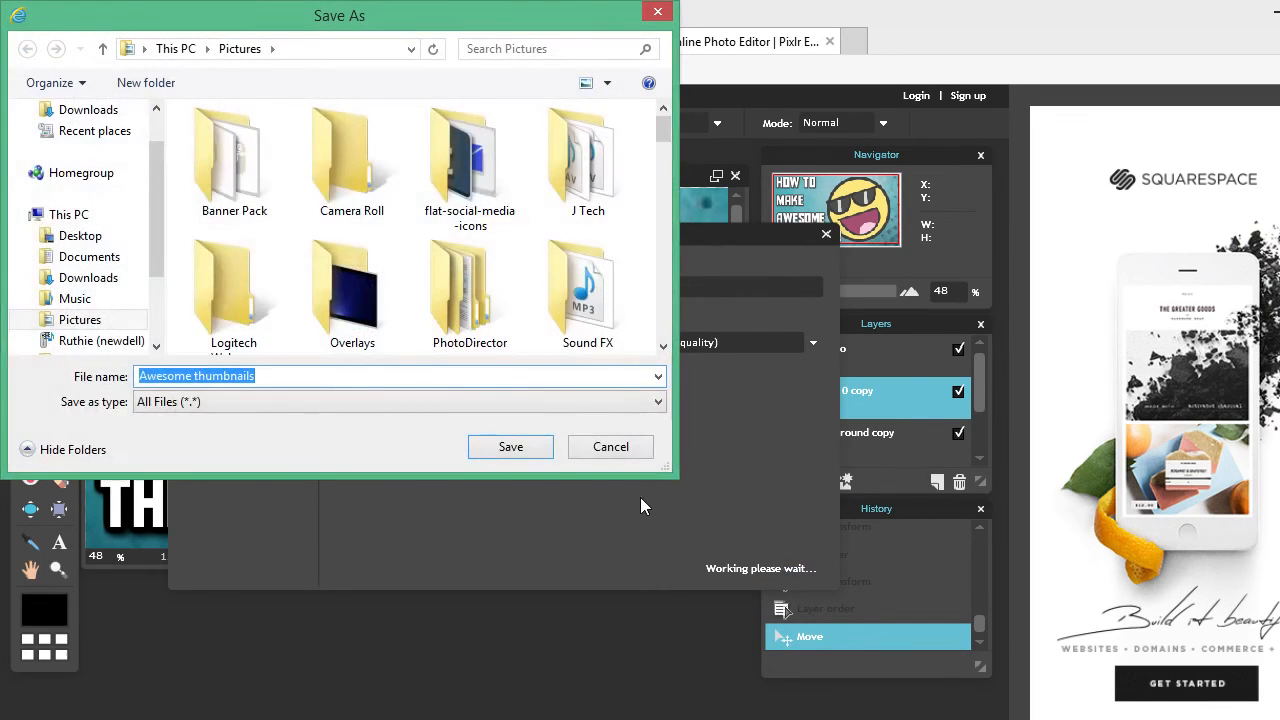
pyautogui.click(500, 446)
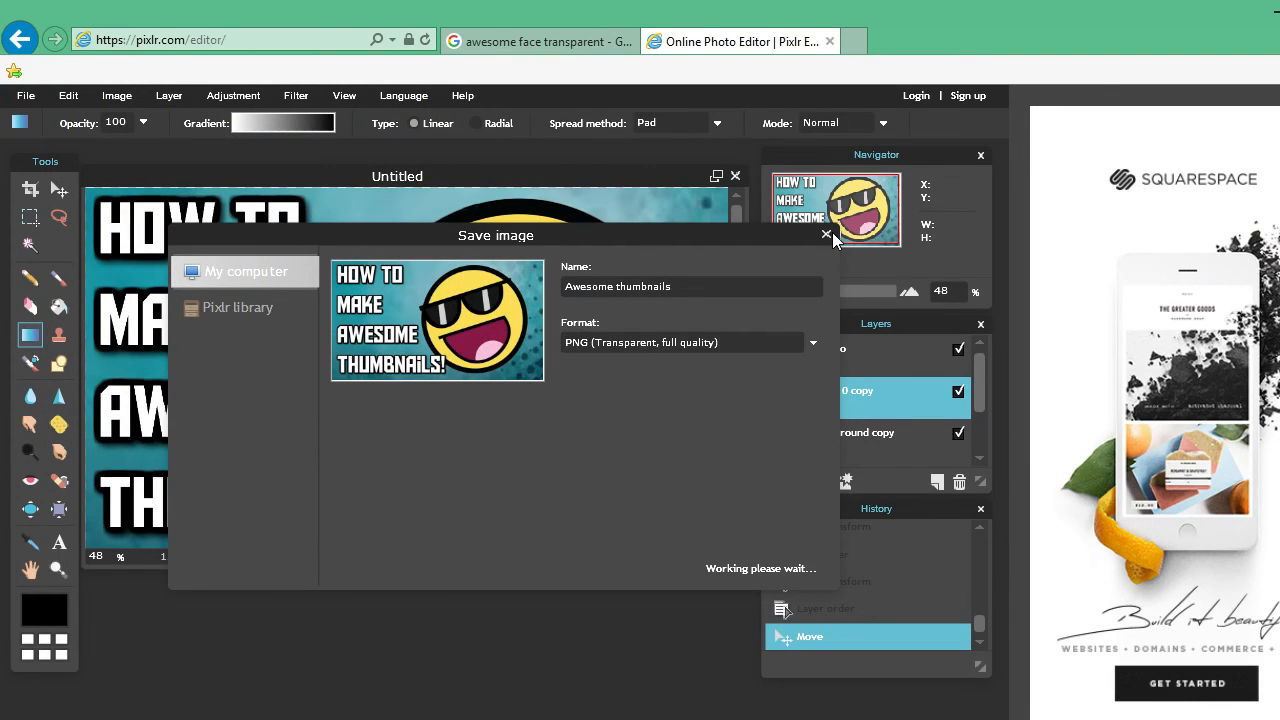
pyautogui.click(514, 41)
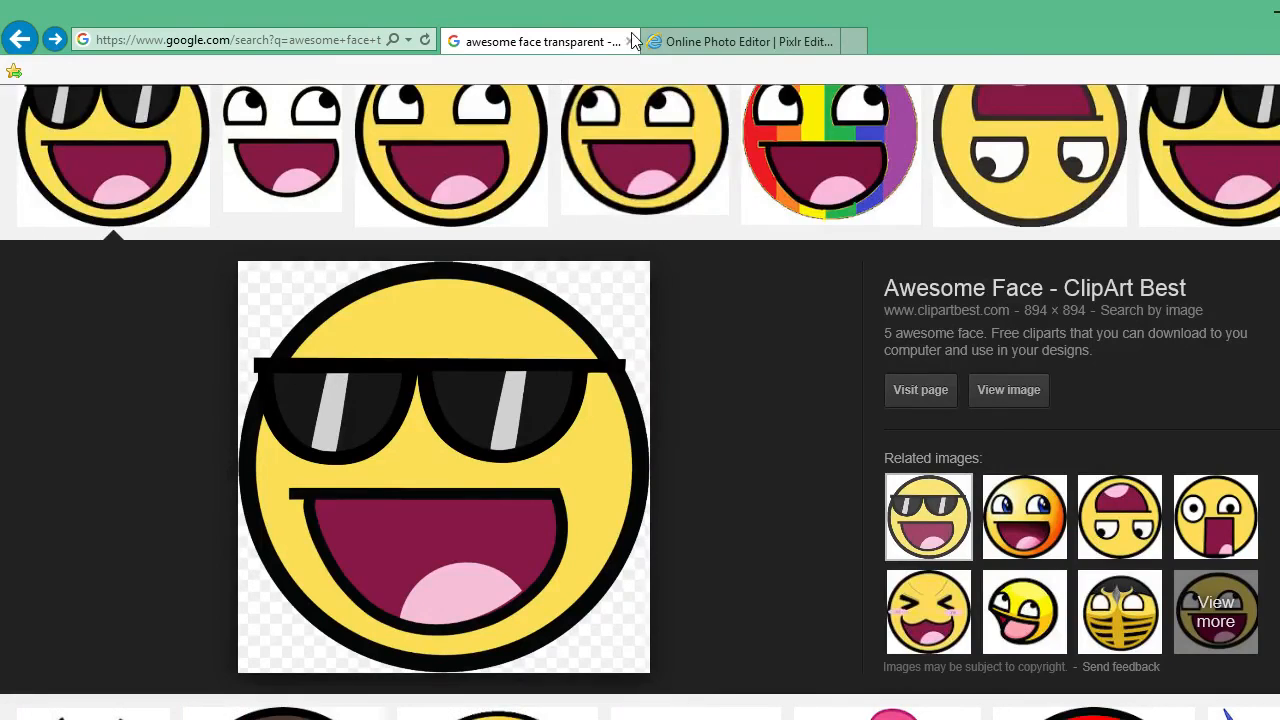
pyautogui.click(677, 47)
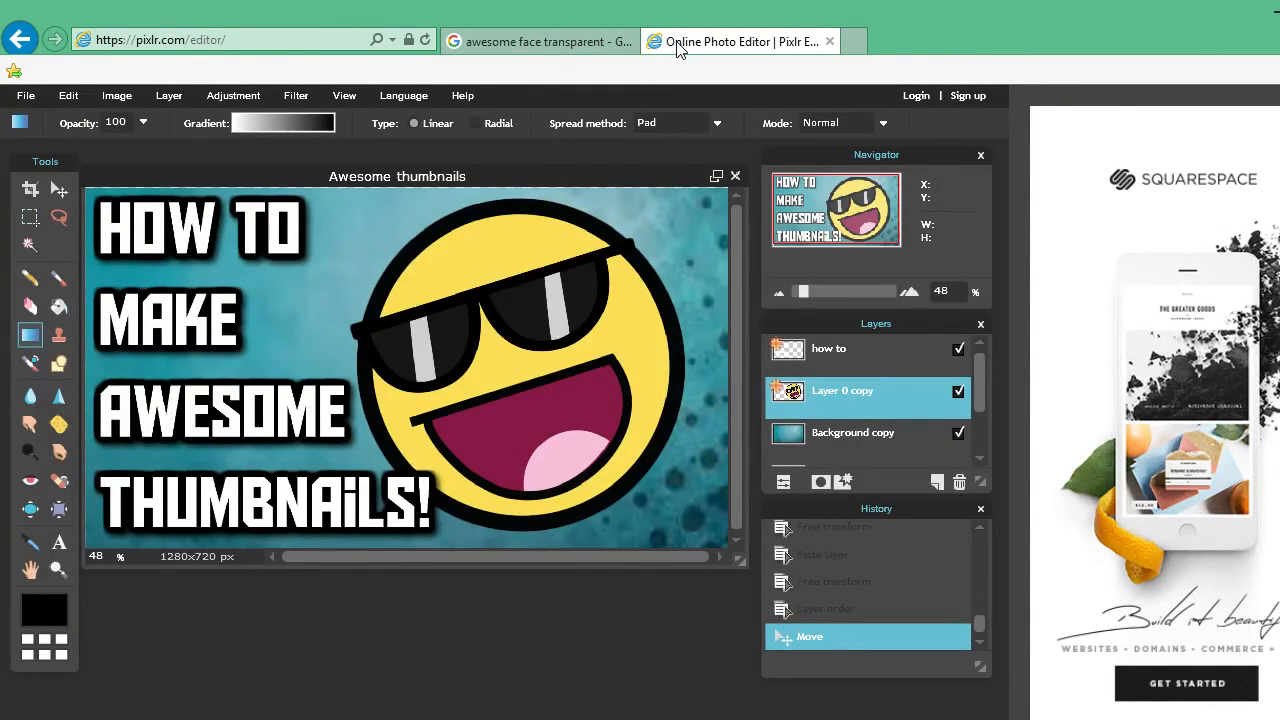
pyautogui.moveTo(567, 170); pyautogui.dragTo(572, 161)
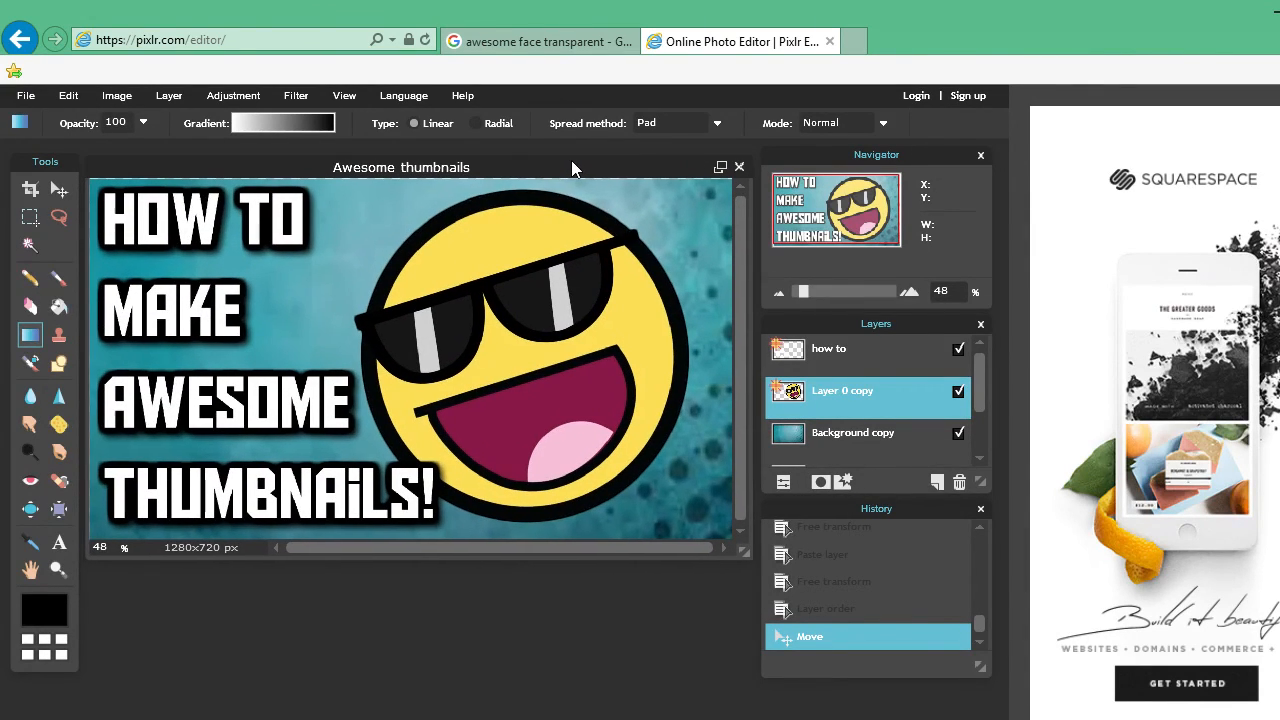